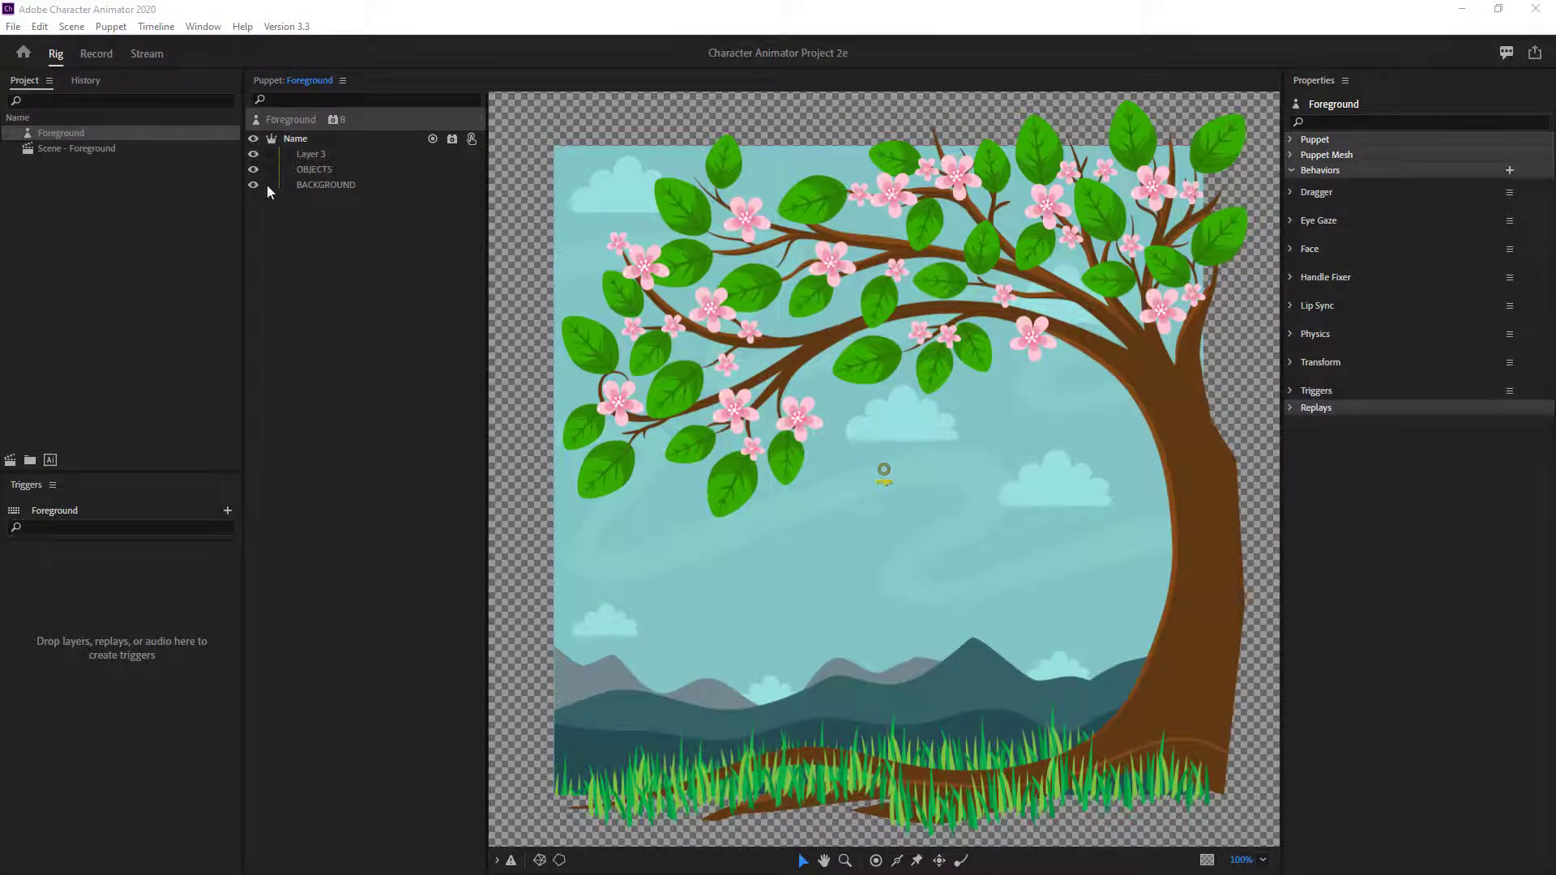
# Check the puppet's layers, scale the Foreground puppet to 102% in Record, and return to rigging.
pyautogui.click(561, 333)
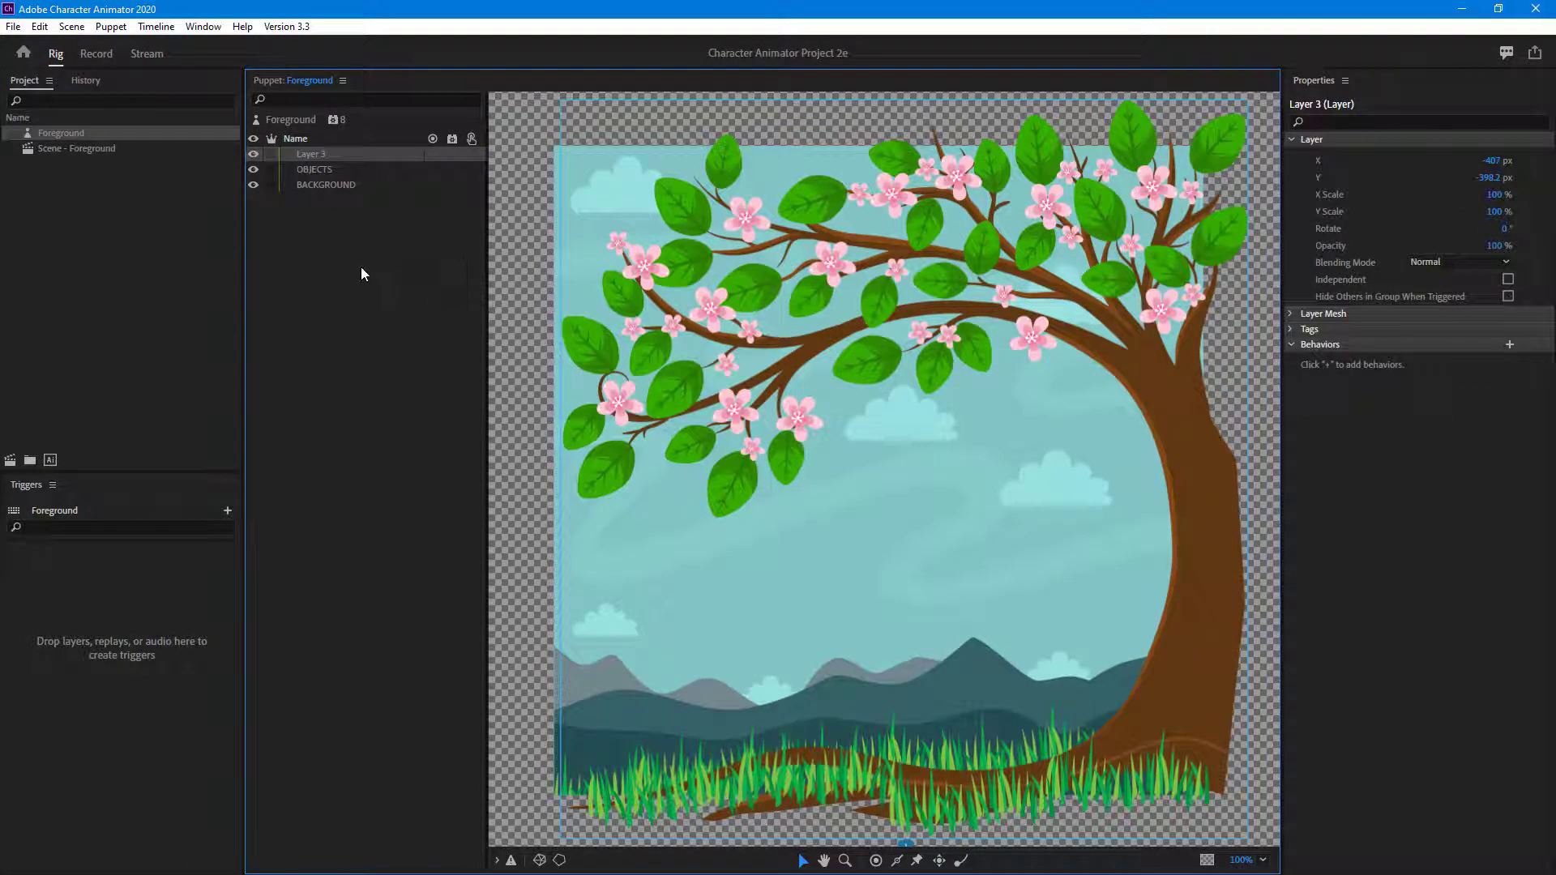
pyautogui.click(310, 187)
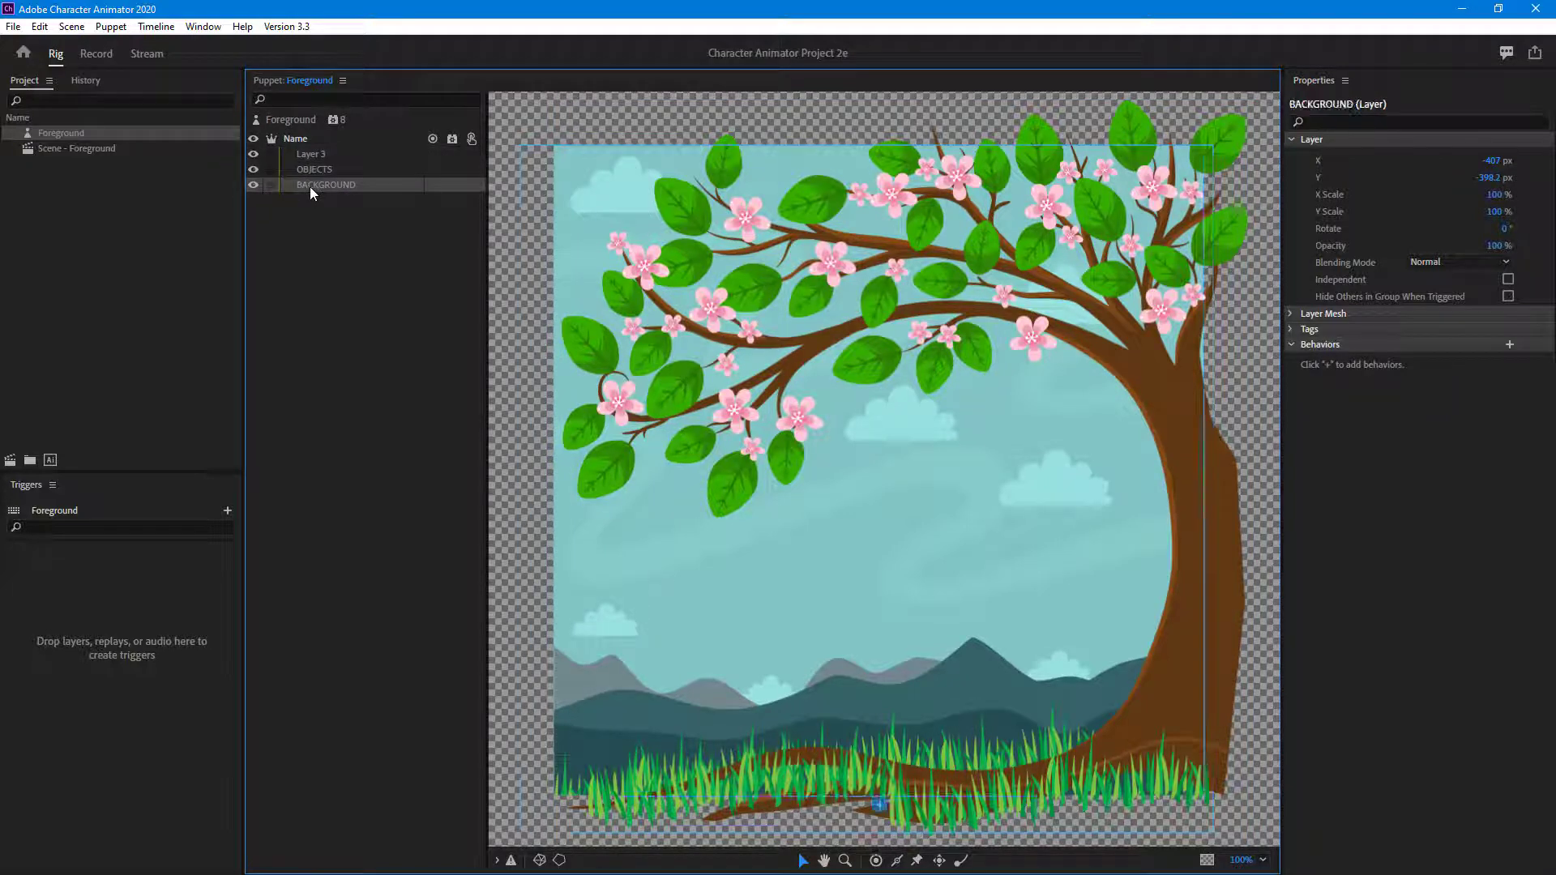
pyautogui.click(27, 151)
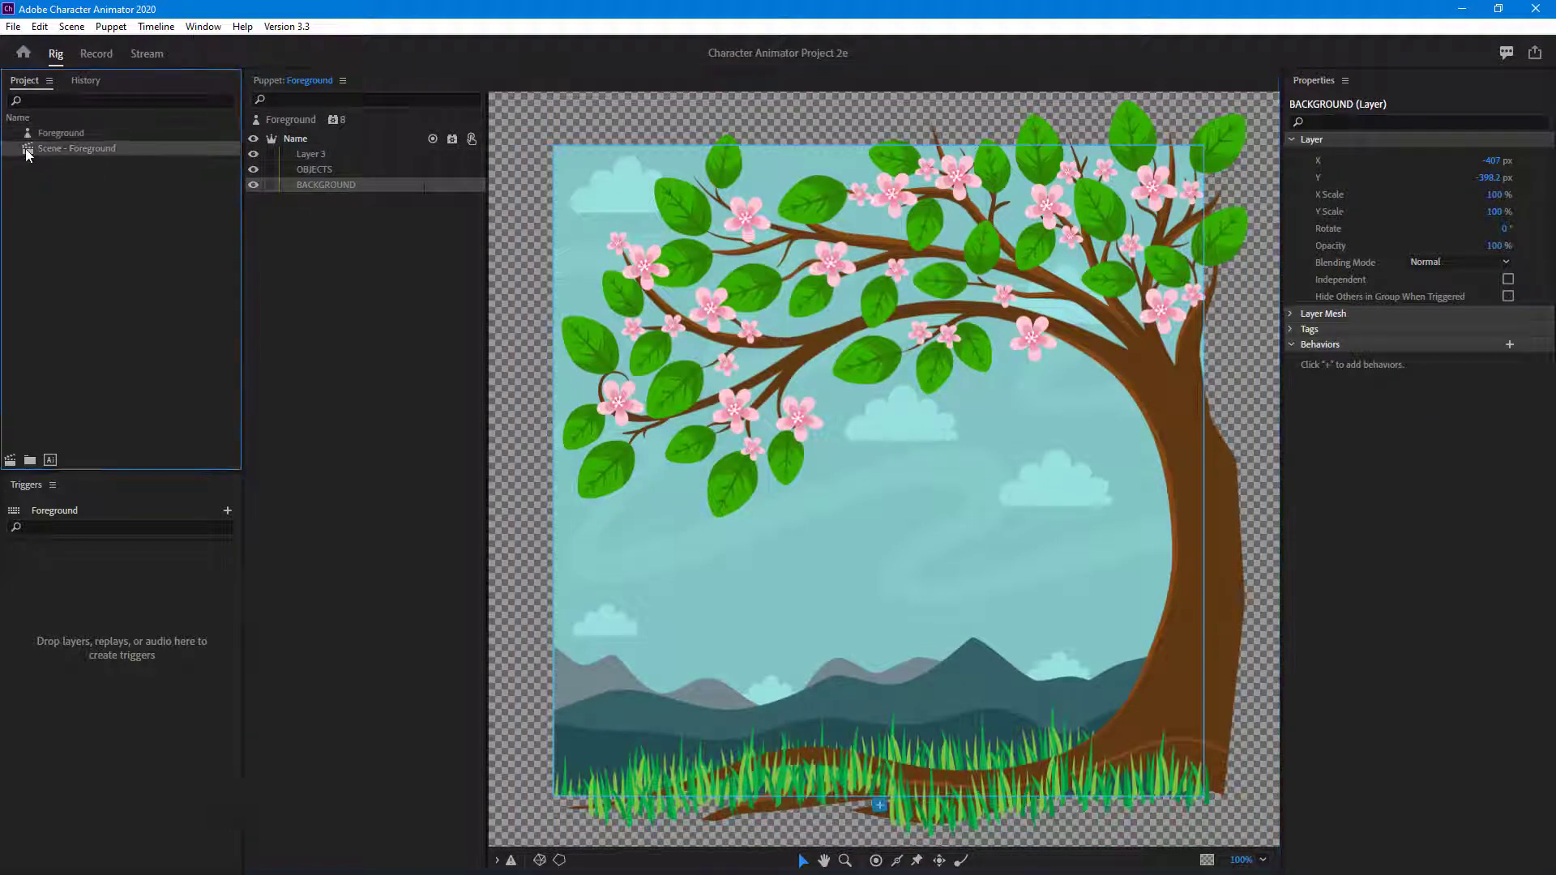
pyautogui.doubleClick(27, 151)
pyautogui.moveTo(32, 134); pyautogui.dragTo(114, 676)
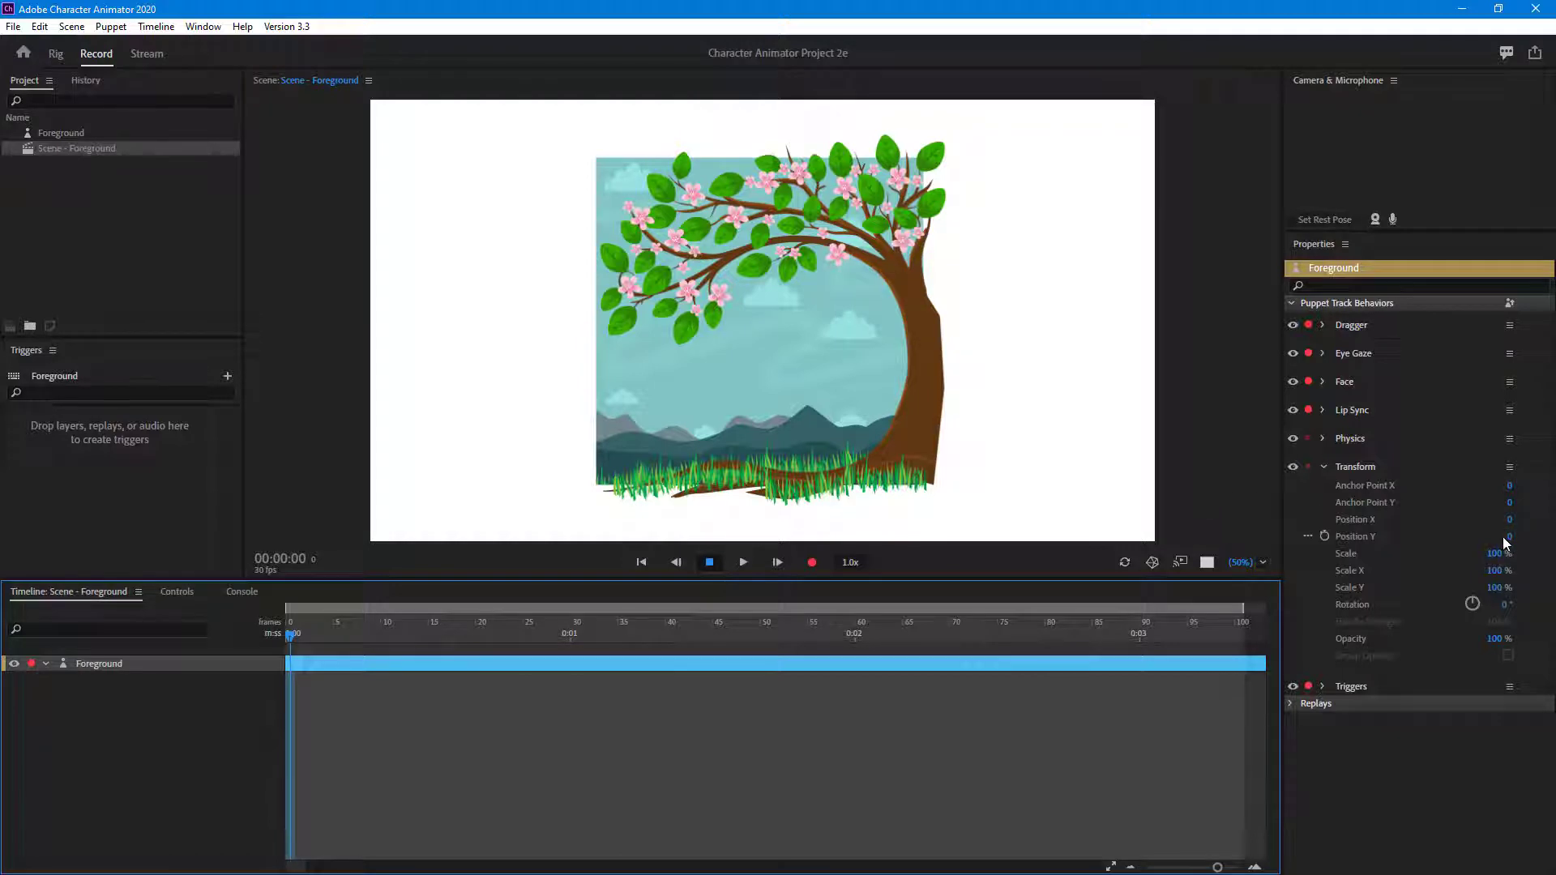
pyautogui.moveTo(1495, 553); pyautogui.dragTo(1512, 575)
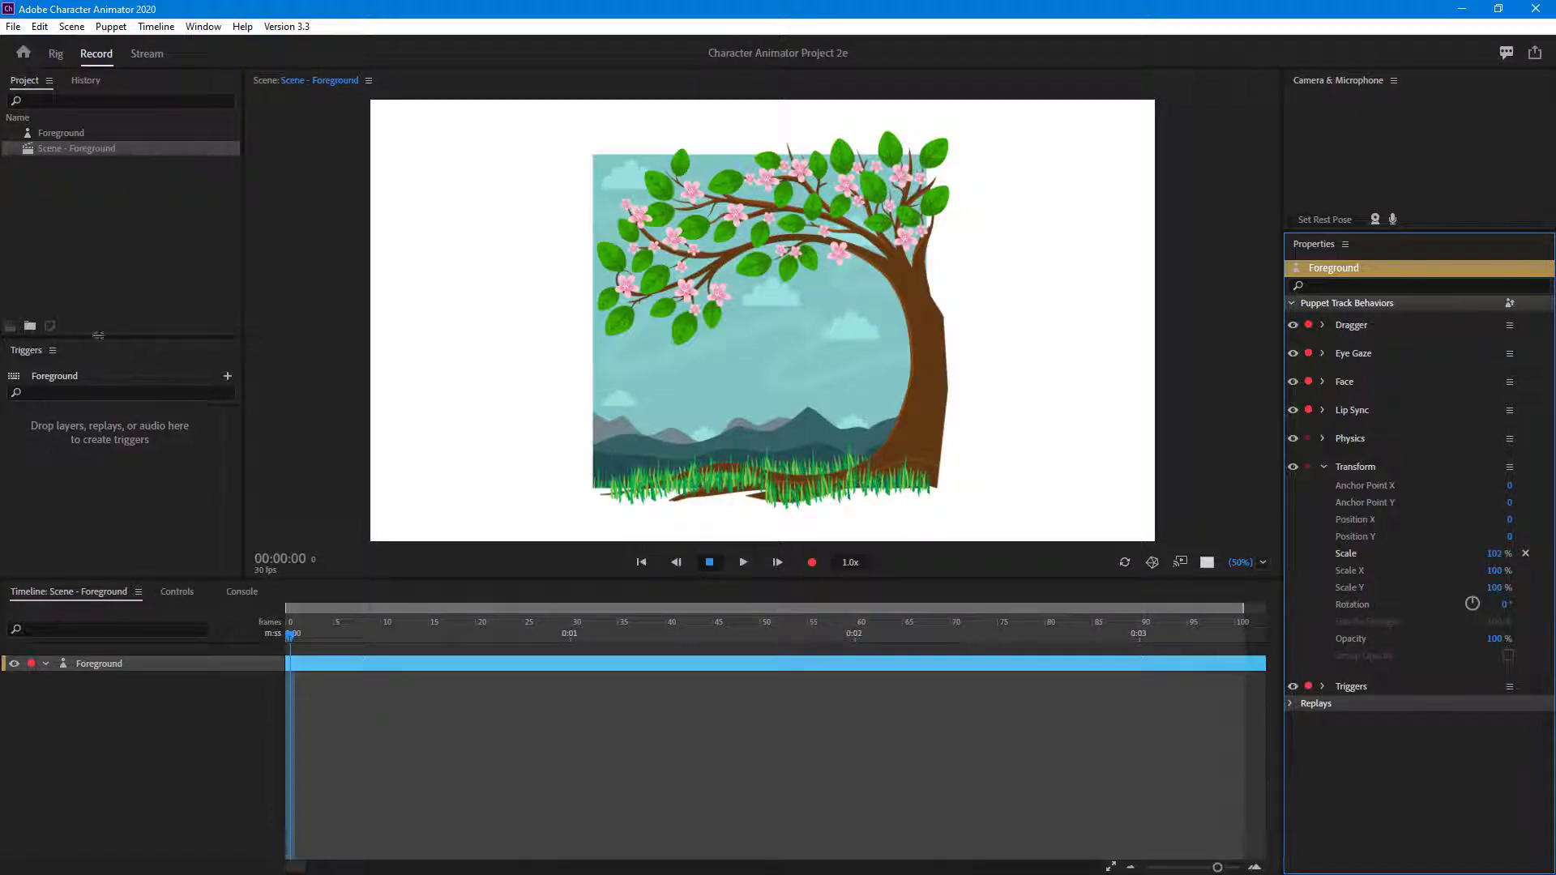
pyautogui.click(27, 138)
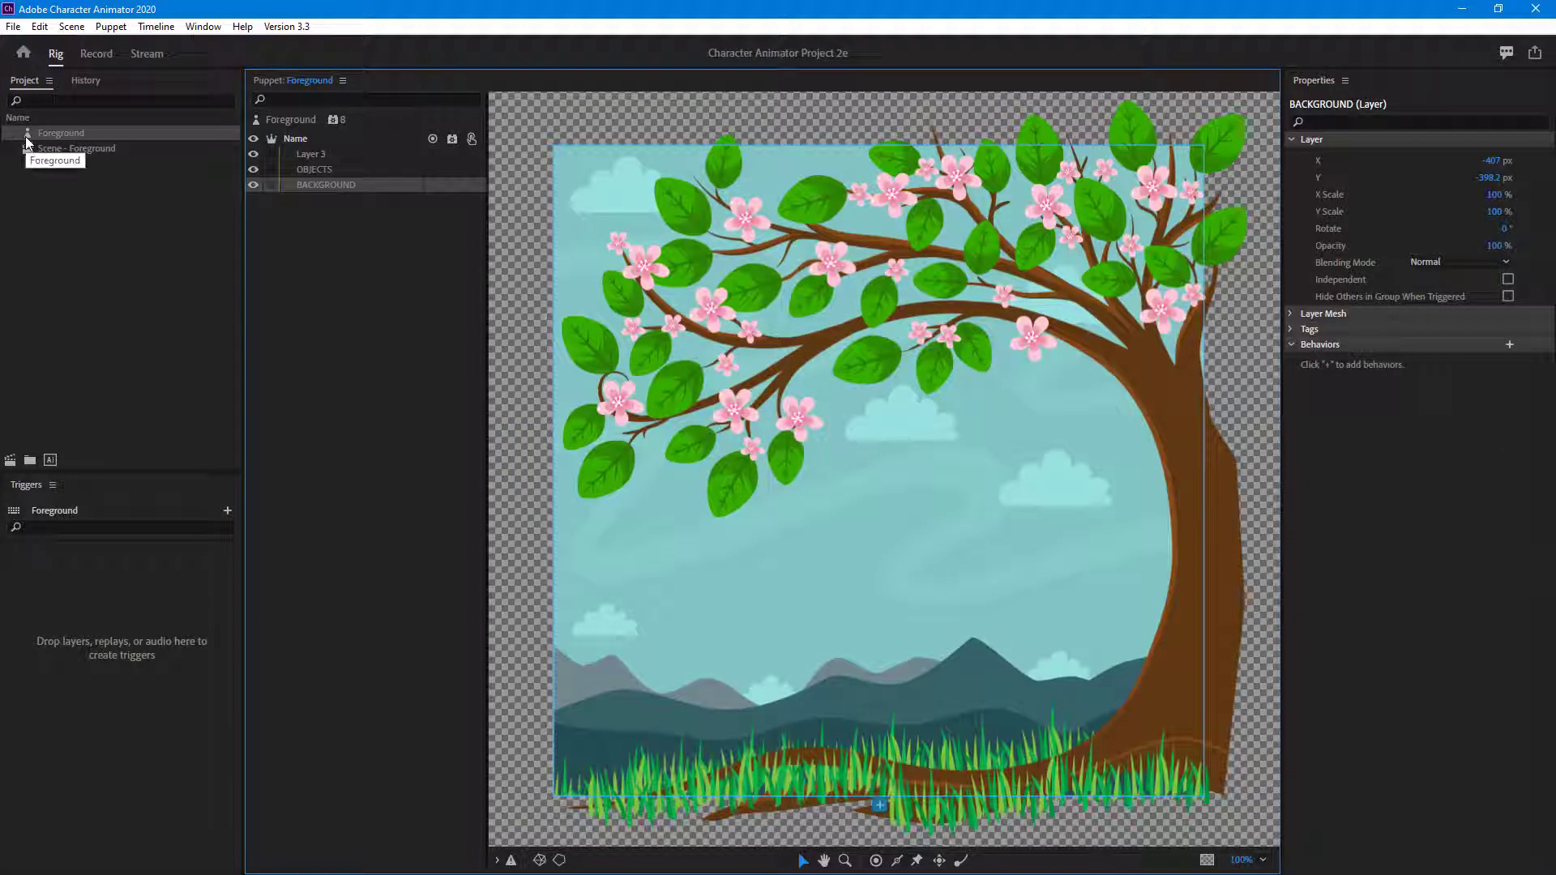
# Hide and reshow the tree, clouds-and-mountains and sky layers to check what each contains.
pyautogui.click(310, 154)
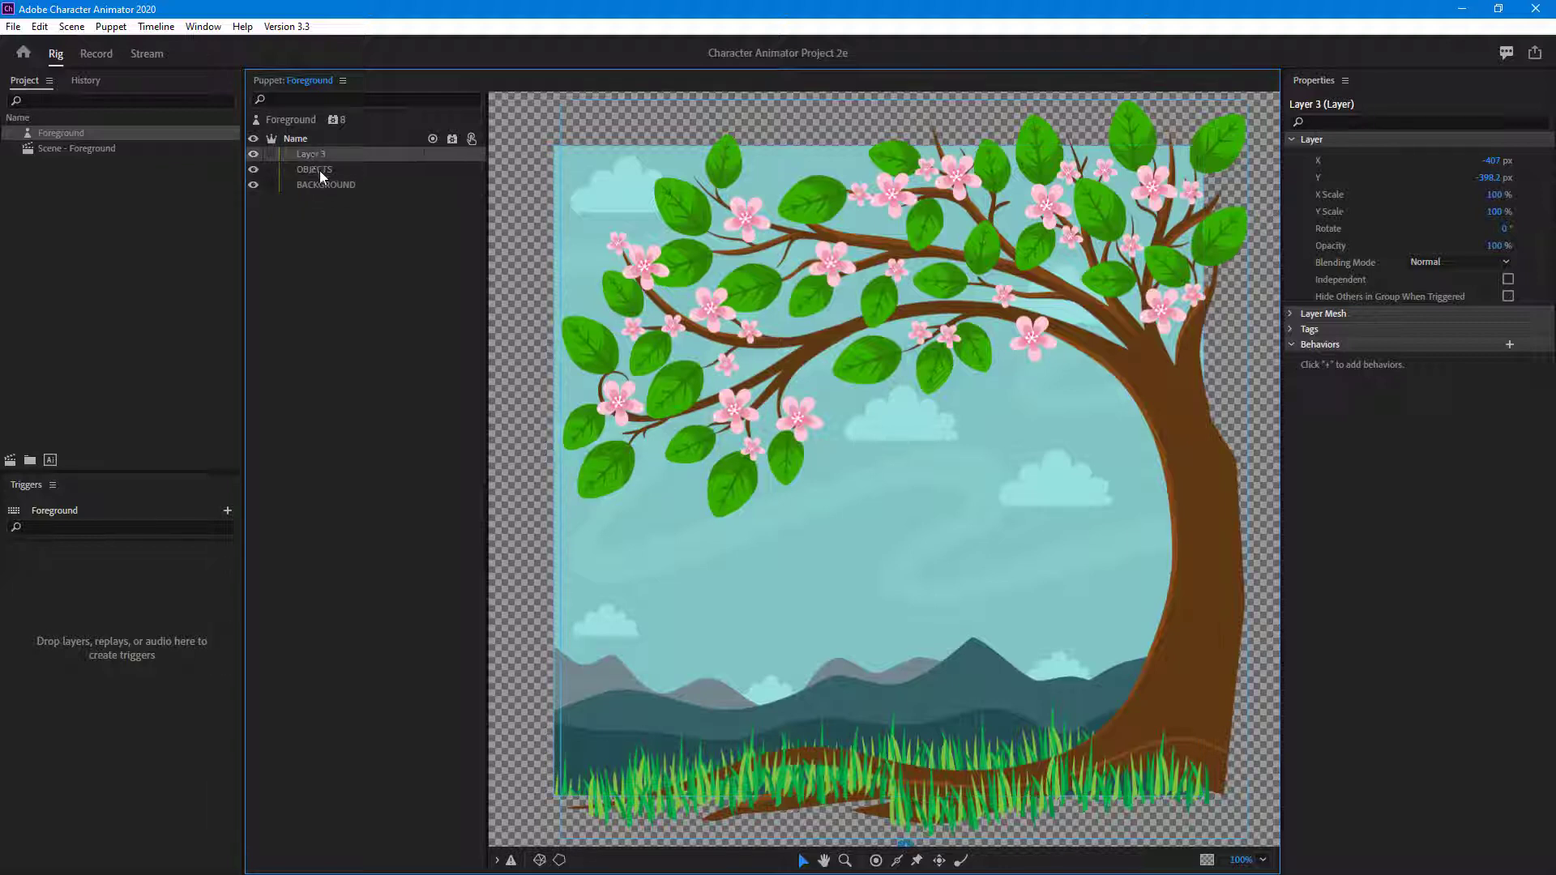
pyautogui.click(253, 154)
pyautogui.click(253, 154)
pyautogui.click(252, 170)
pyautogui.click(253, 171)
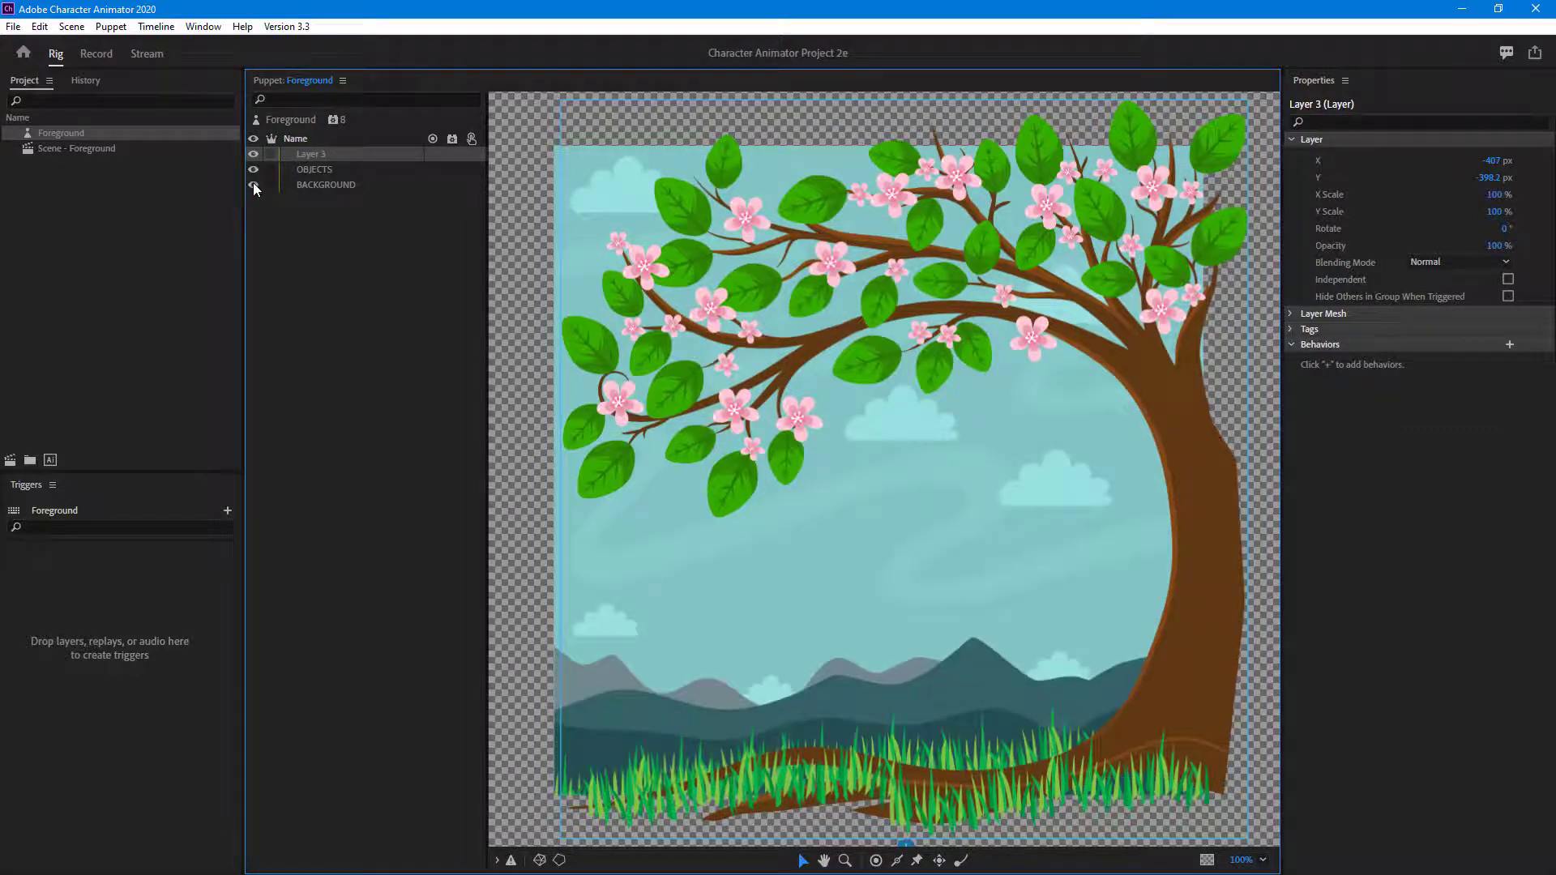
pyautogui.click(253, 186)
pyautogui.click(254, 185)
# Add a Transform behavior to each of Layer 3, OBJECTS and BACKGROUND.
pyautogui.click(1509, 345)
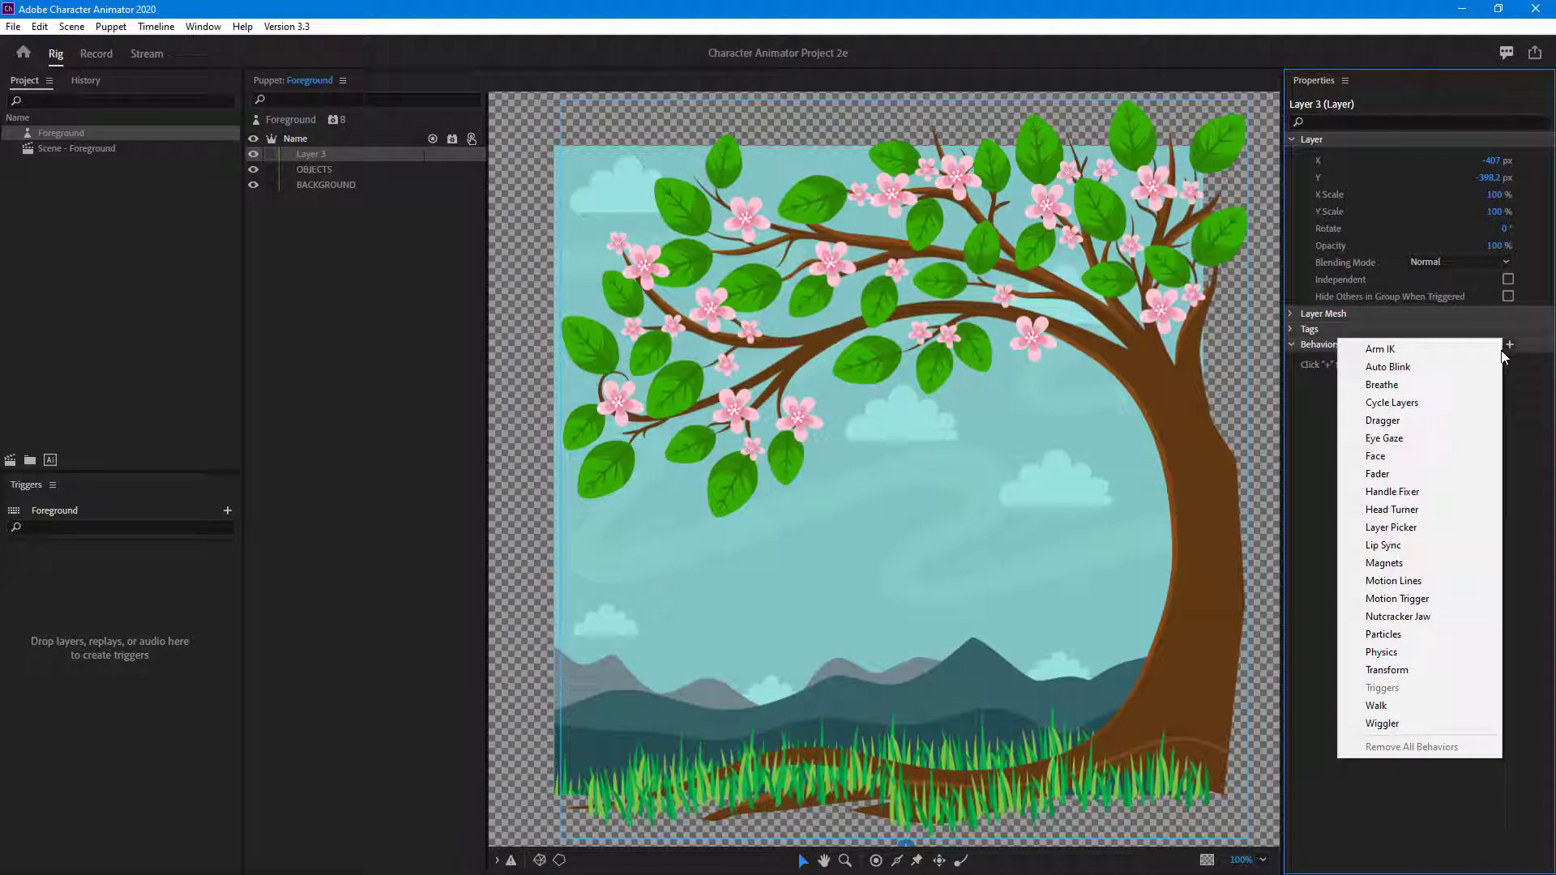
pyautogui.click(1428, 673)
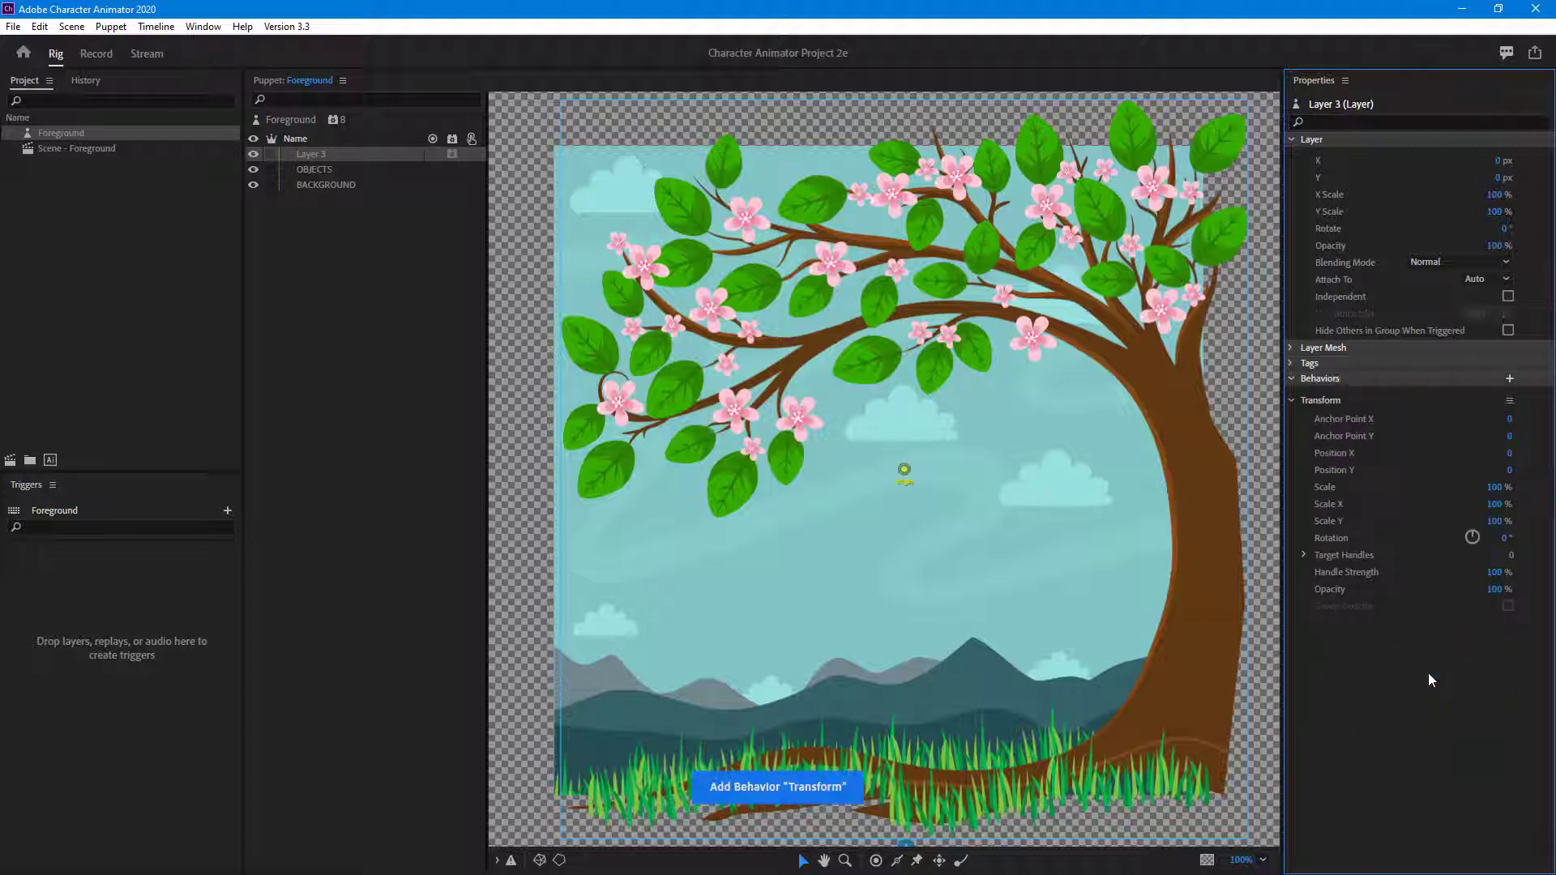
pyautogui.click(319, 168)
pyautogui.click(1509, 345)
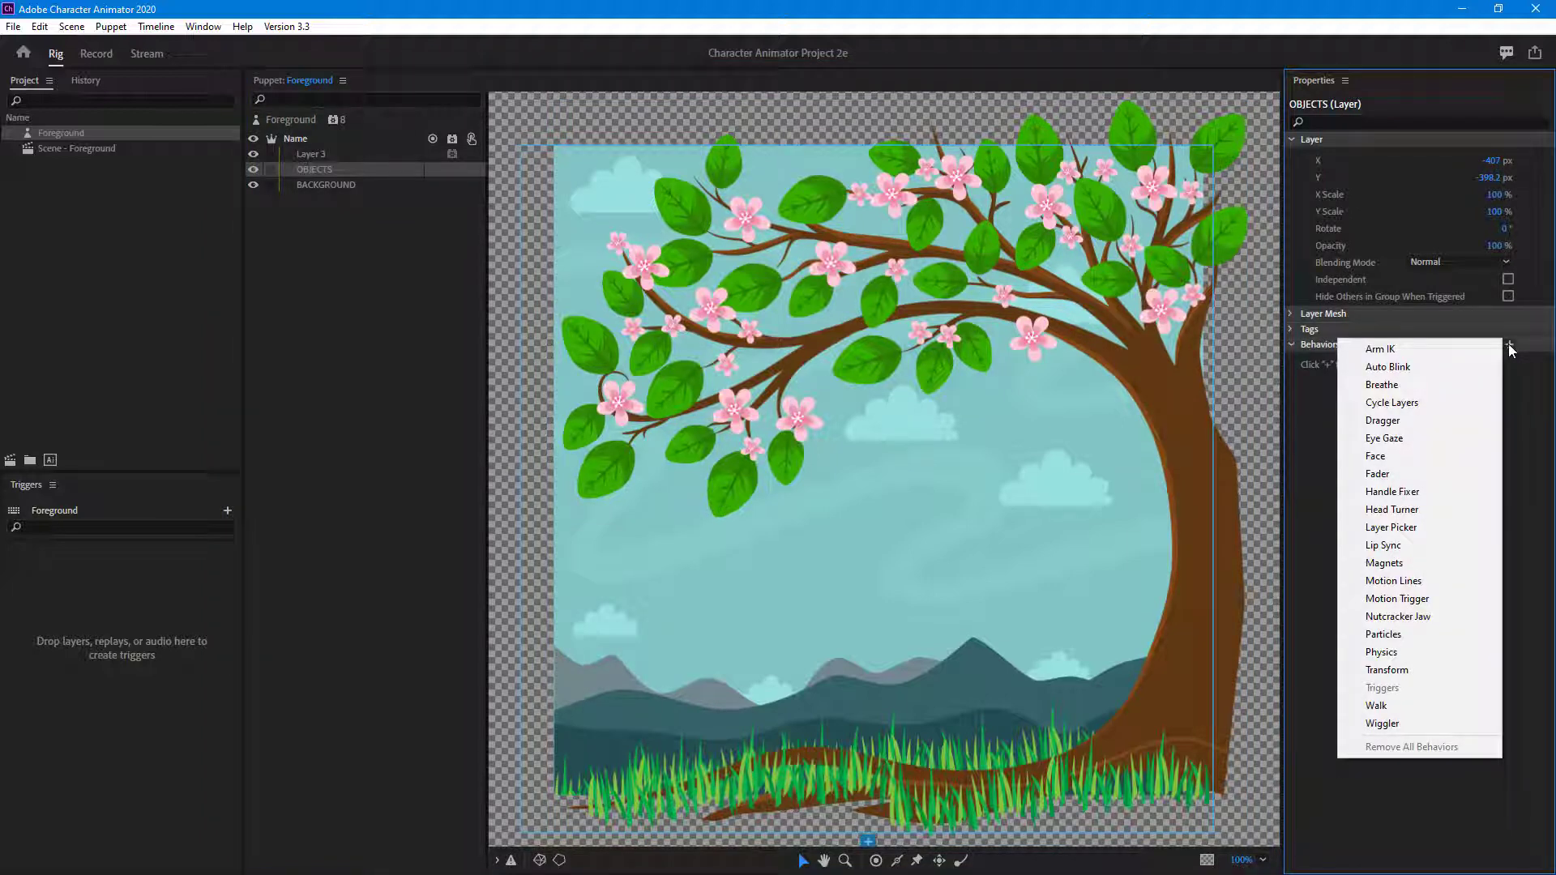
pyautogui.click(1418, 670)
pyautogui.click(339, 192)
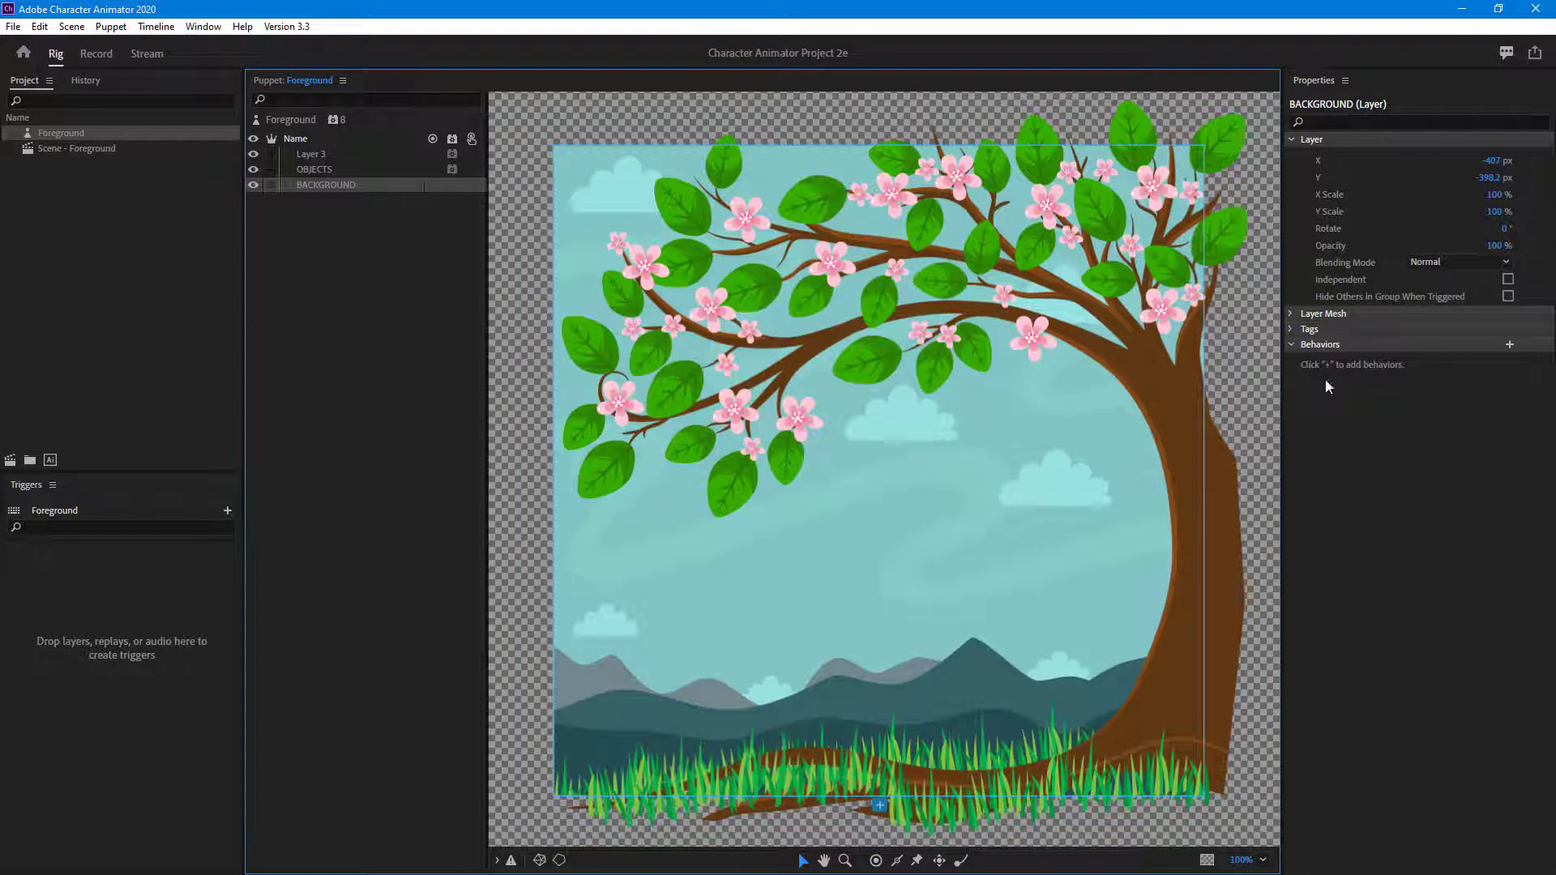
pyautogui.click(1509, 346)
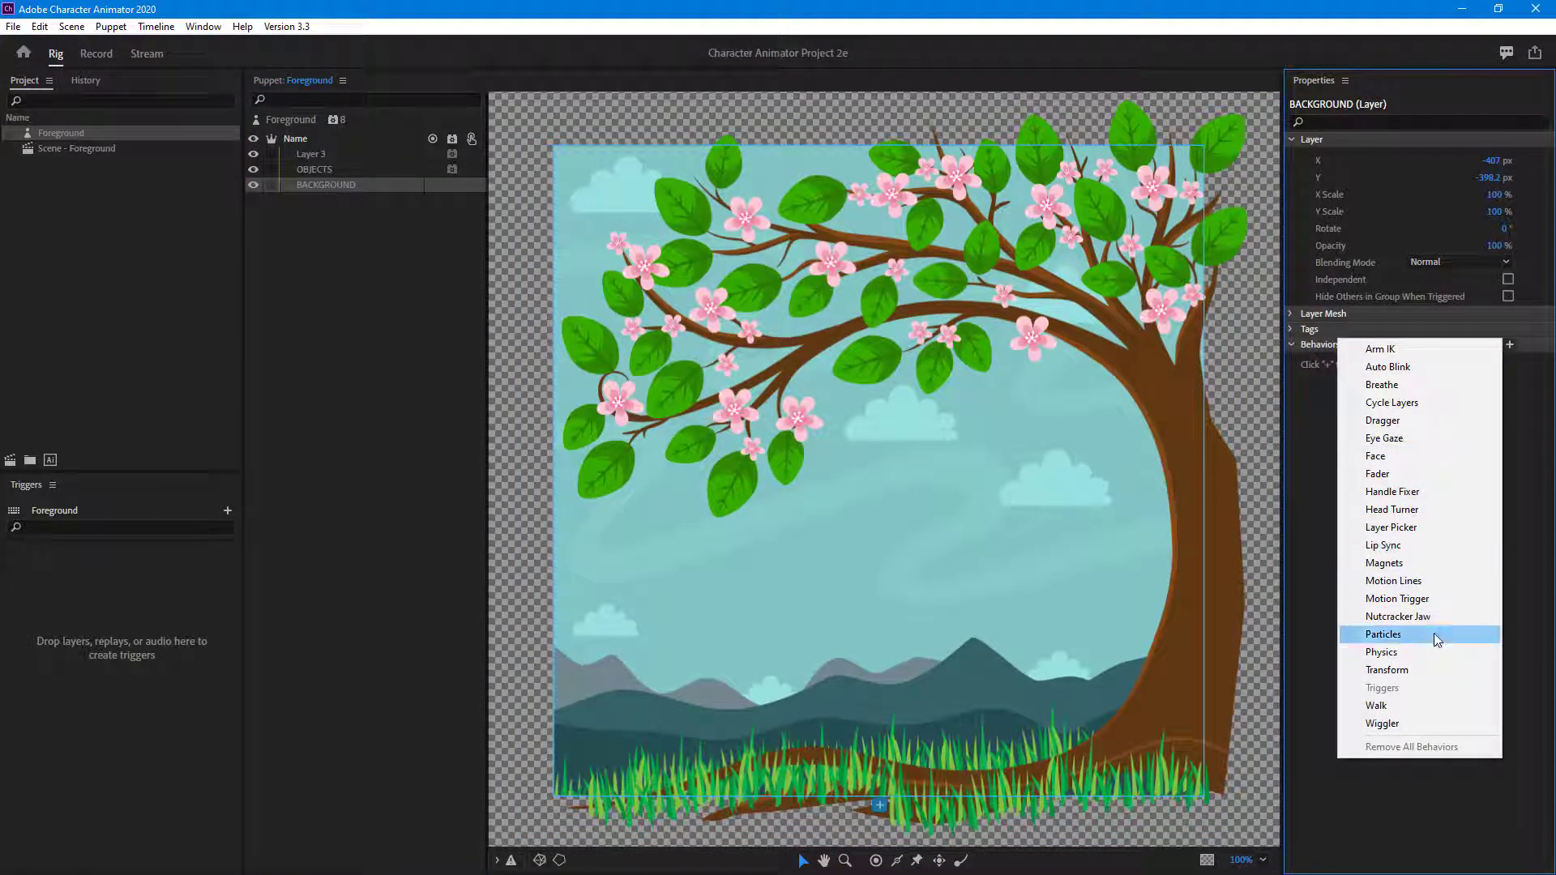
pyautogui.click(1418, 670)
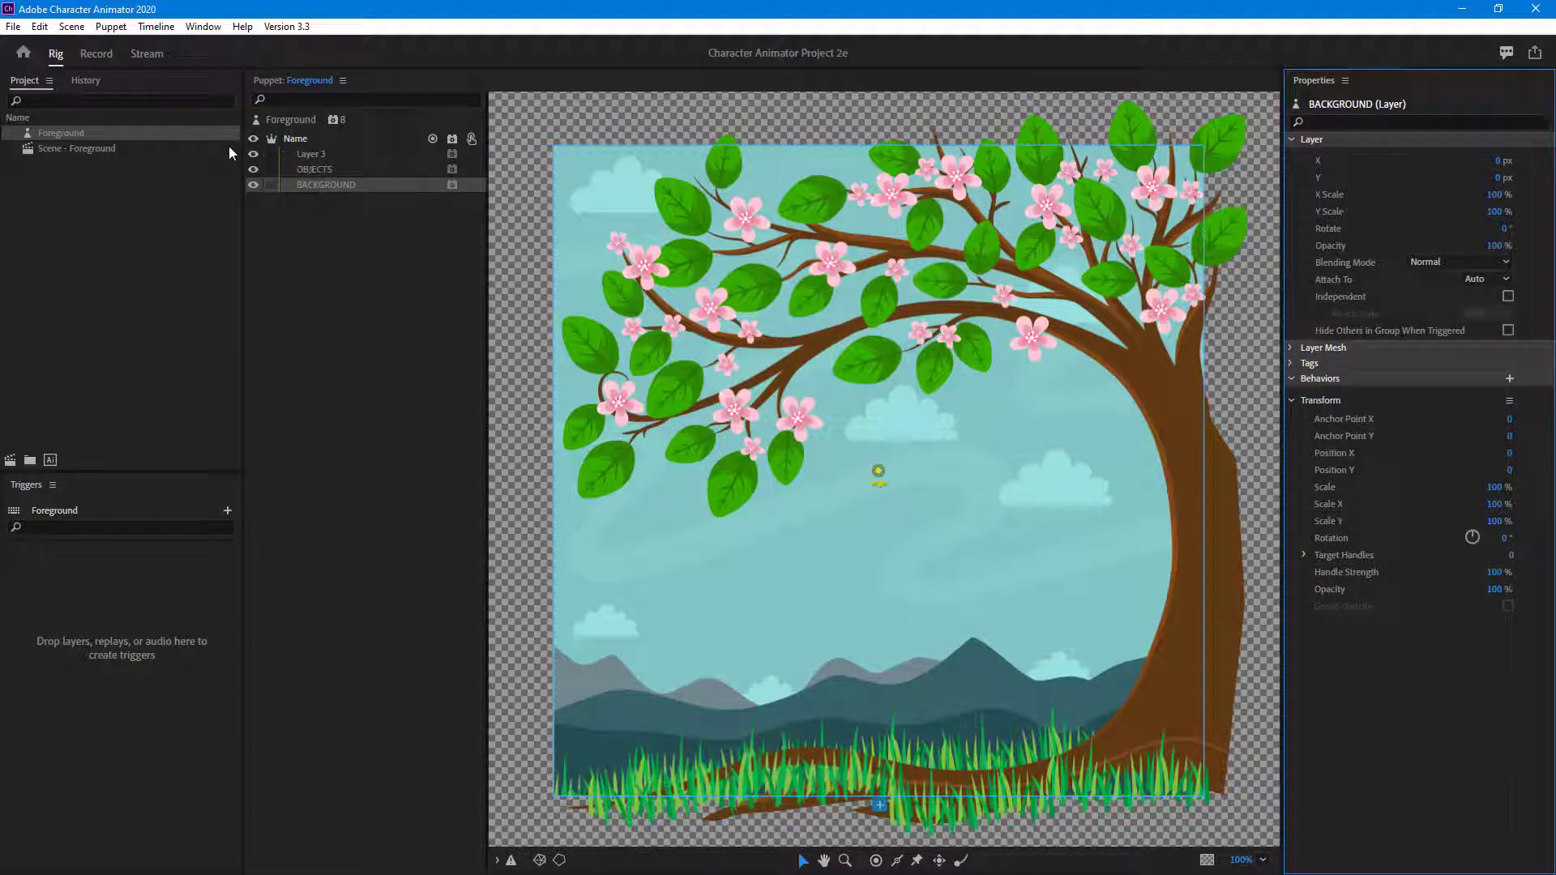
pyautogui.click(97, 55)
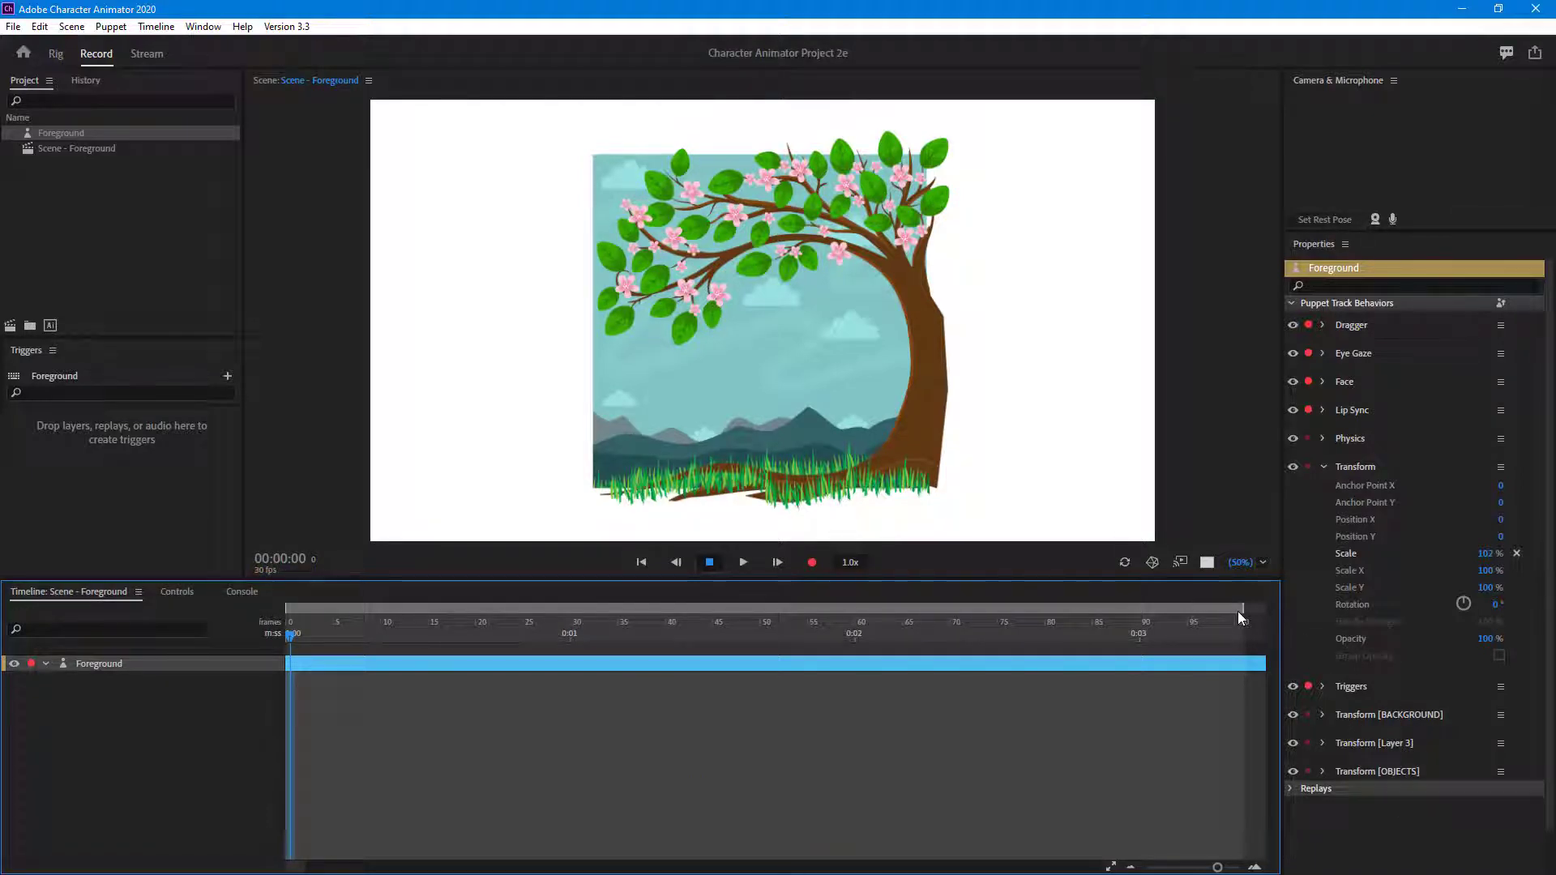
# Expand Transform [BACKGROUND] and scale the sky layer up to 105%.
pyautogui.click(1323, 714)
pyautogui.scroll(-3, 1436, 572)
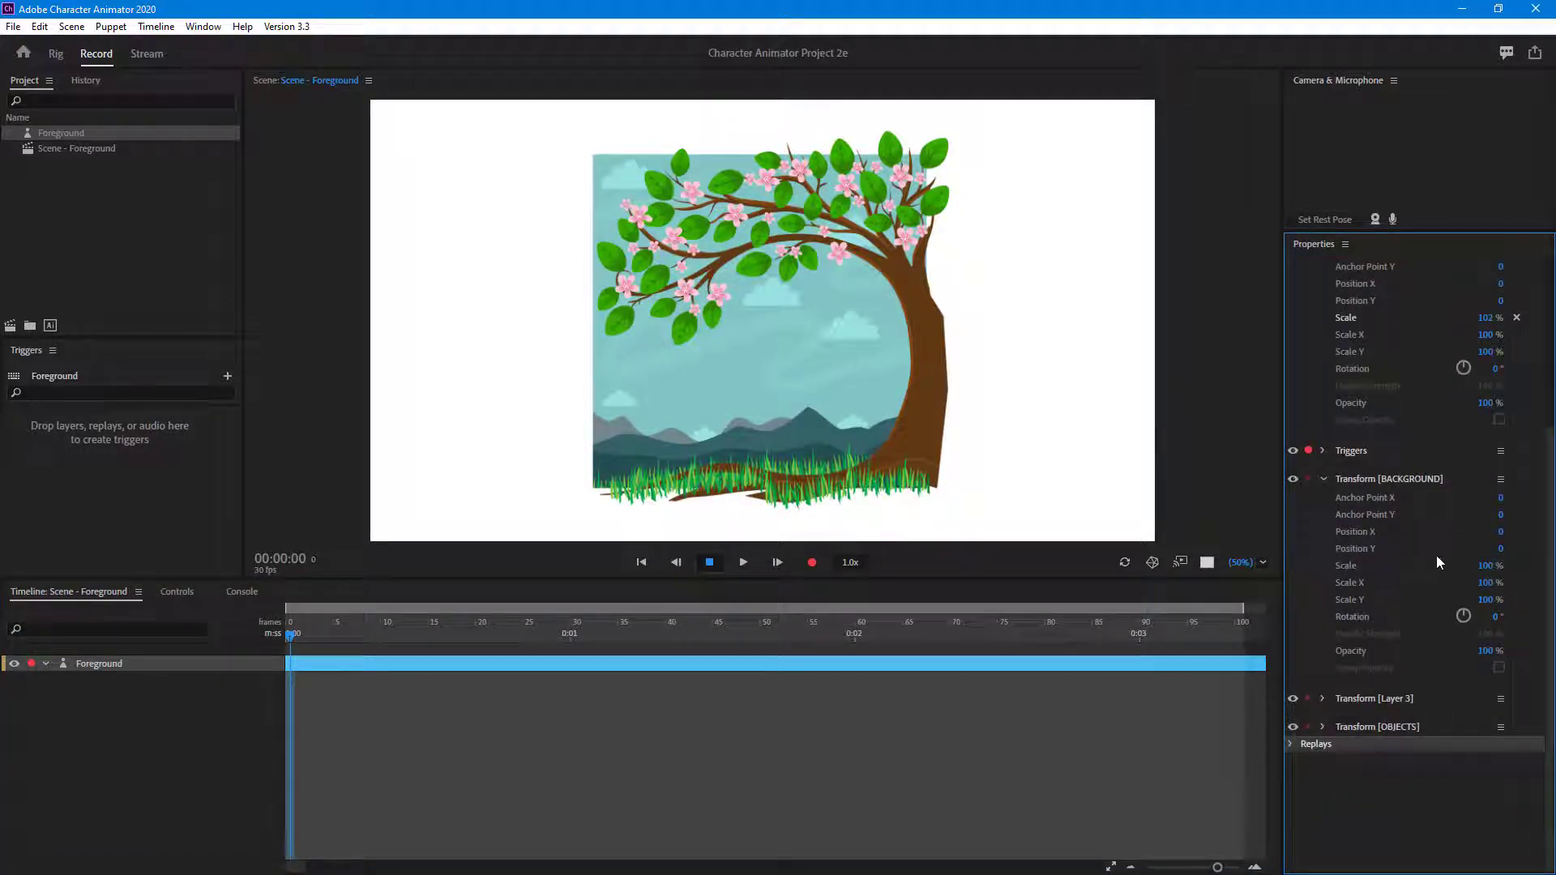
pyautogui.moveTo(1486, 565); pyautogui.dragTo(1533, 624)
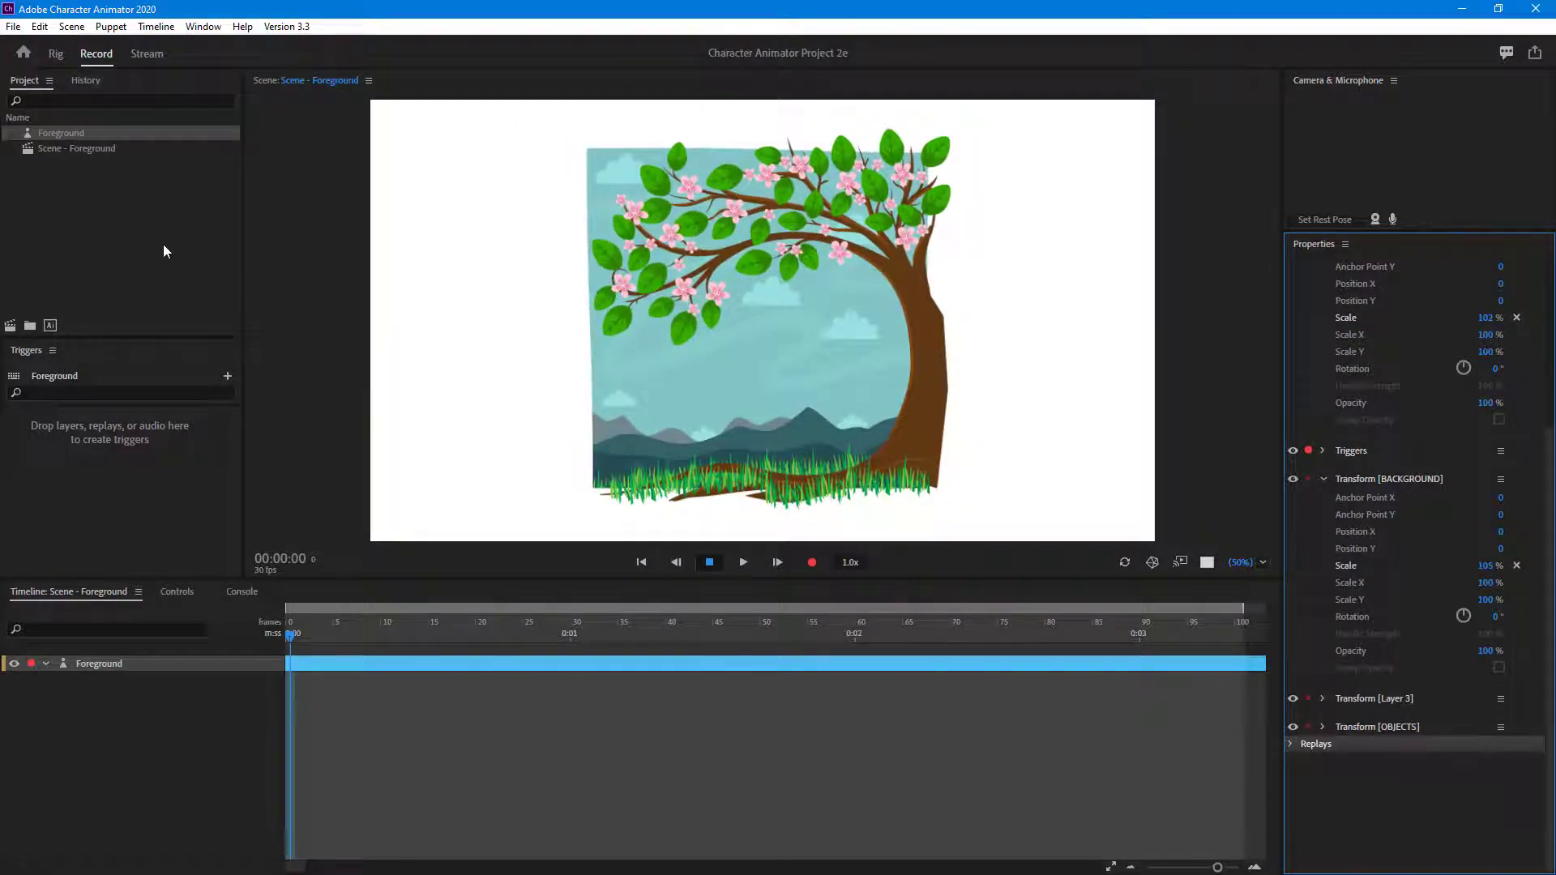
# Make the BACKGROUND layer Independent in the Foreground rig, then return to Record.
pyautogui.doubleClick(51, 133)
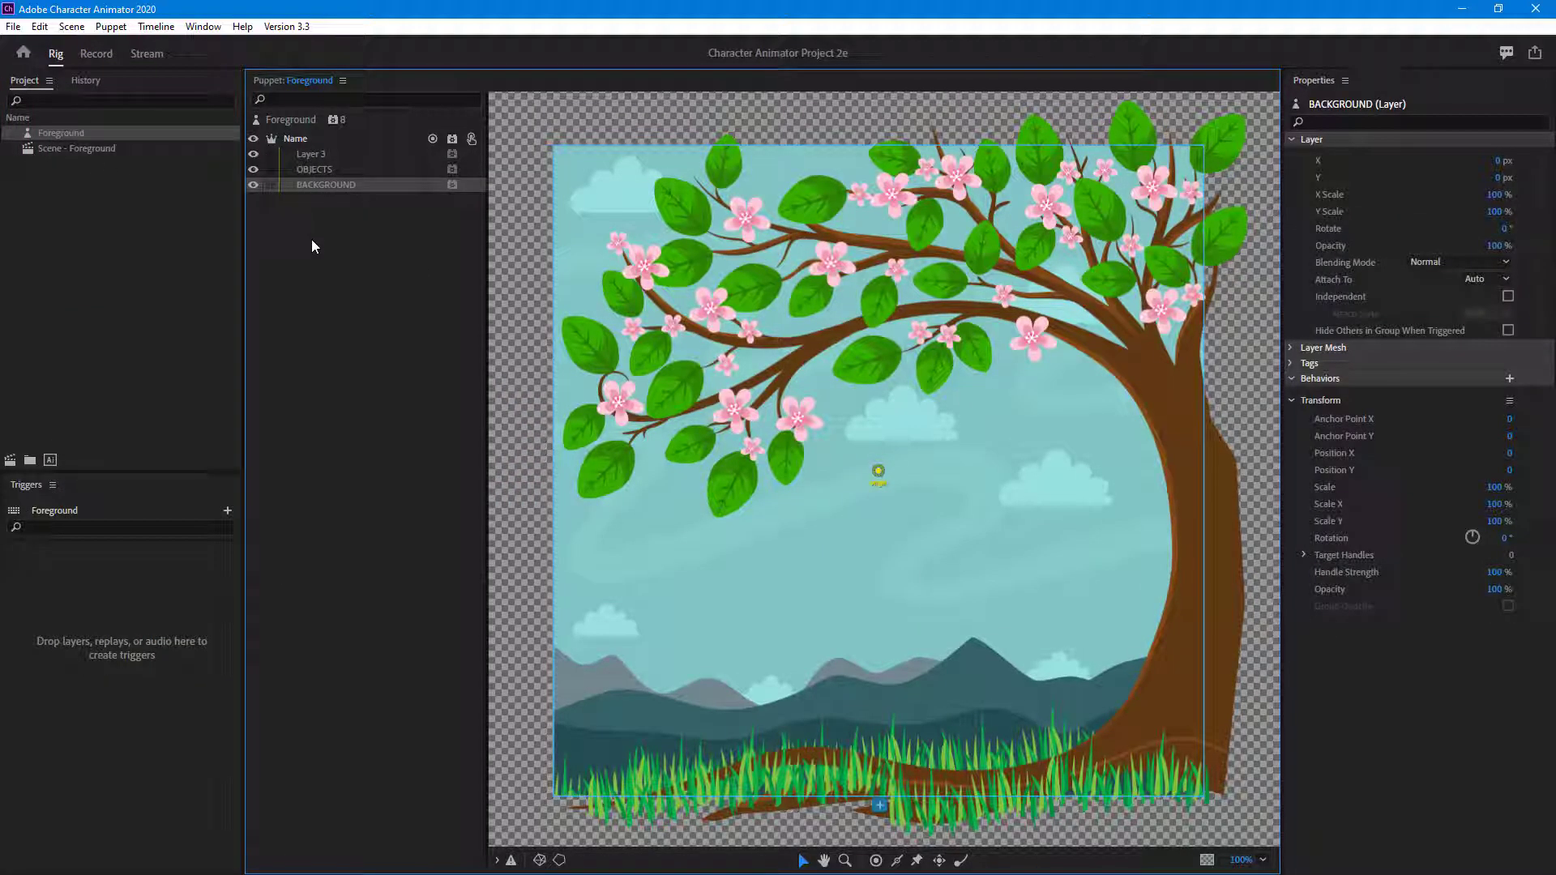
pyautogui.click(271, 185)
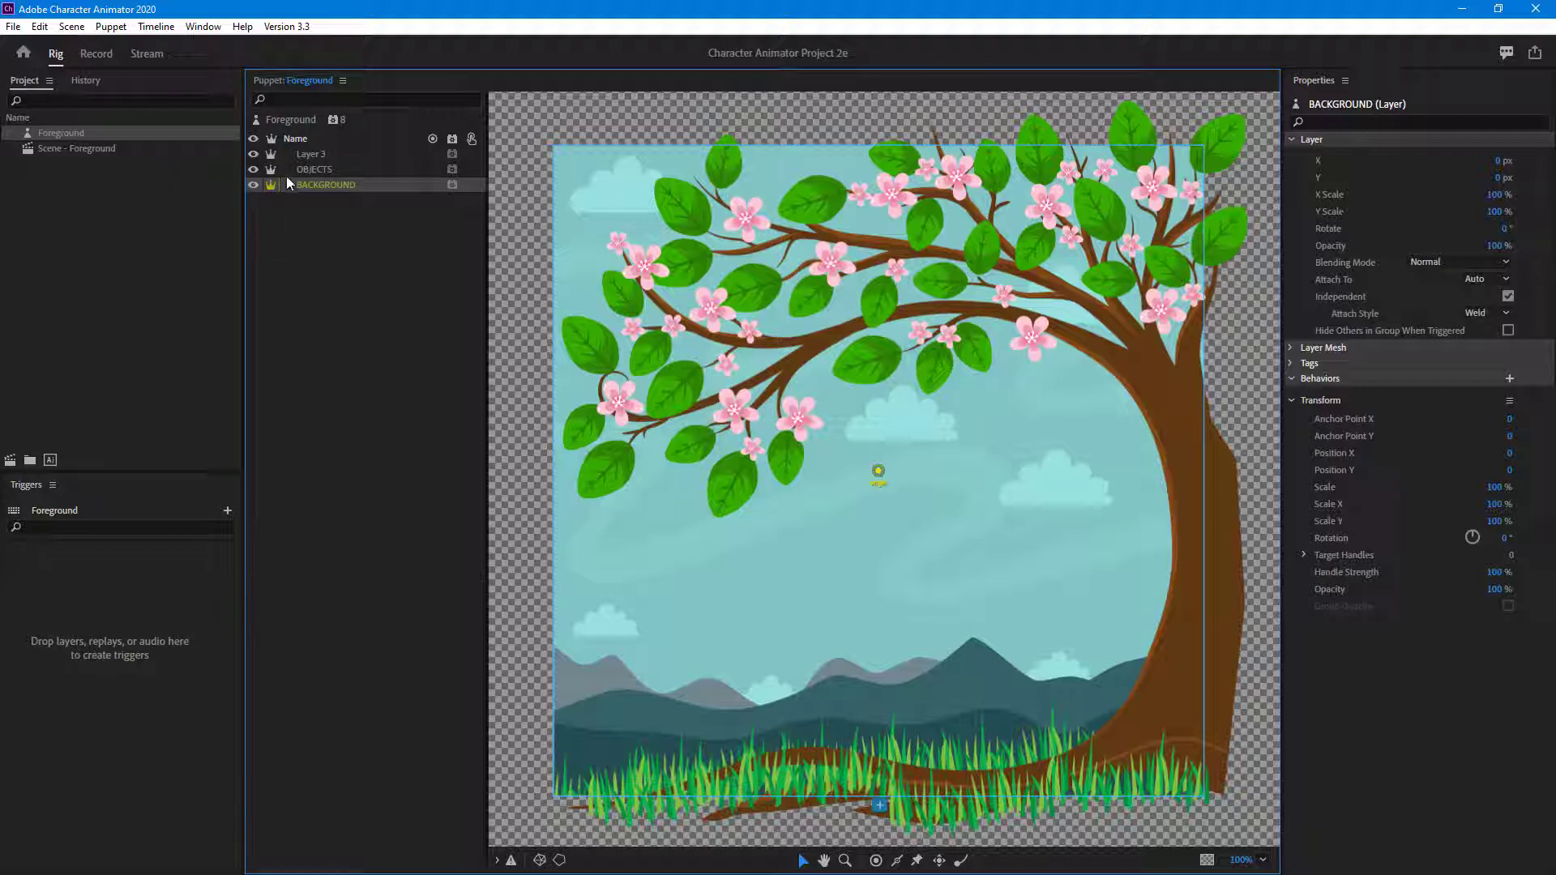
pyautogui.click(96, 58)
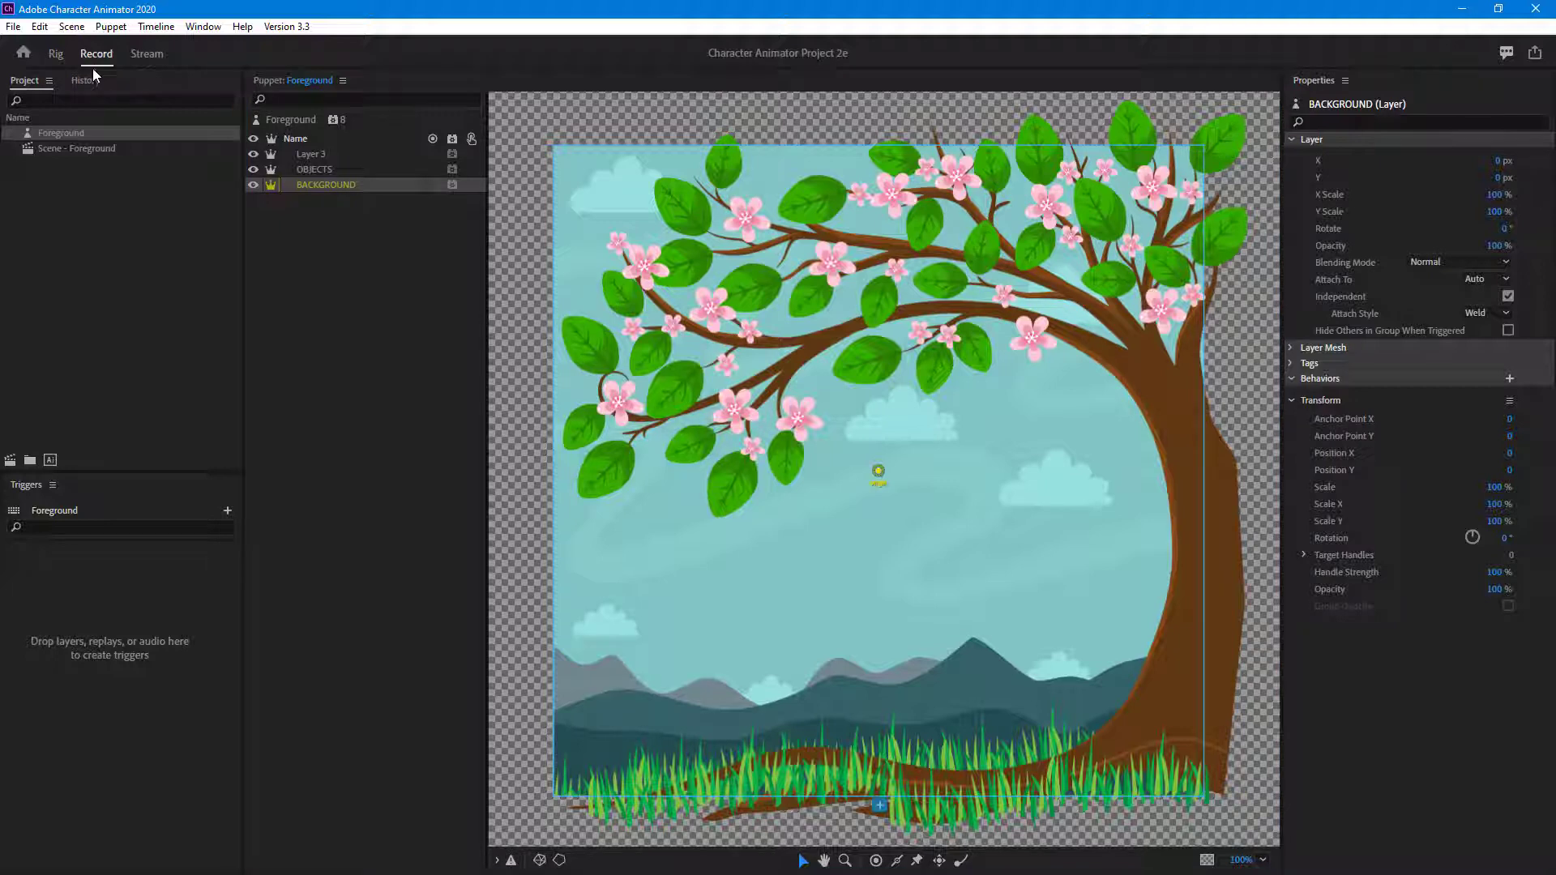
pyautogui.scroll(-3, 1457, 692)
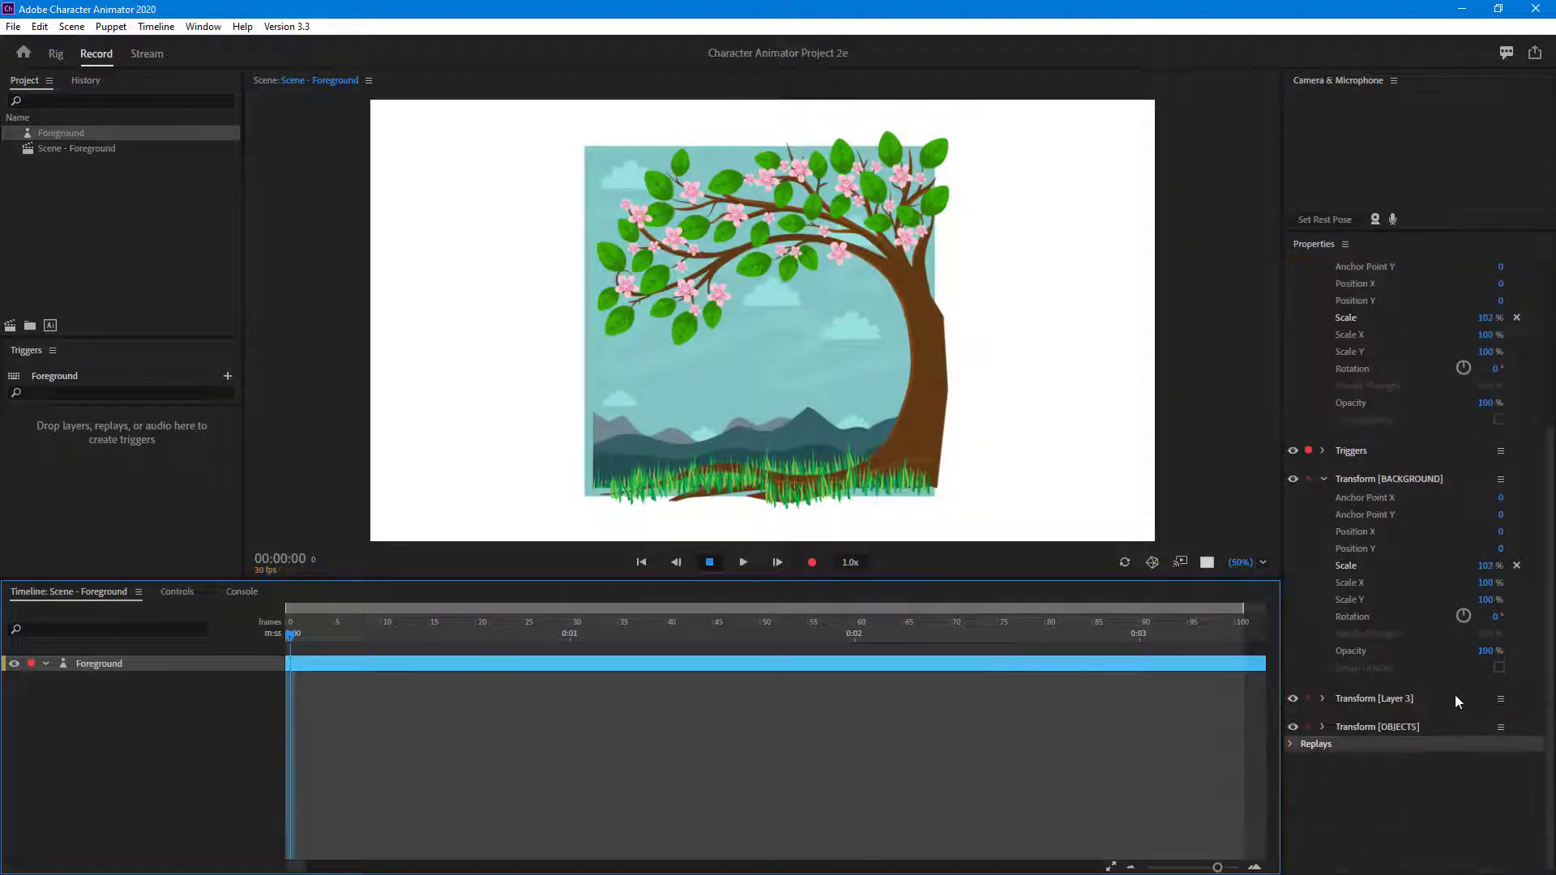
# Shift the BACKGROUND anchor point and set the tree layer's Scale Y to 100%.
pyautogui.moveTo(1501, 507); pyautogui.dragTo(1548, 572)
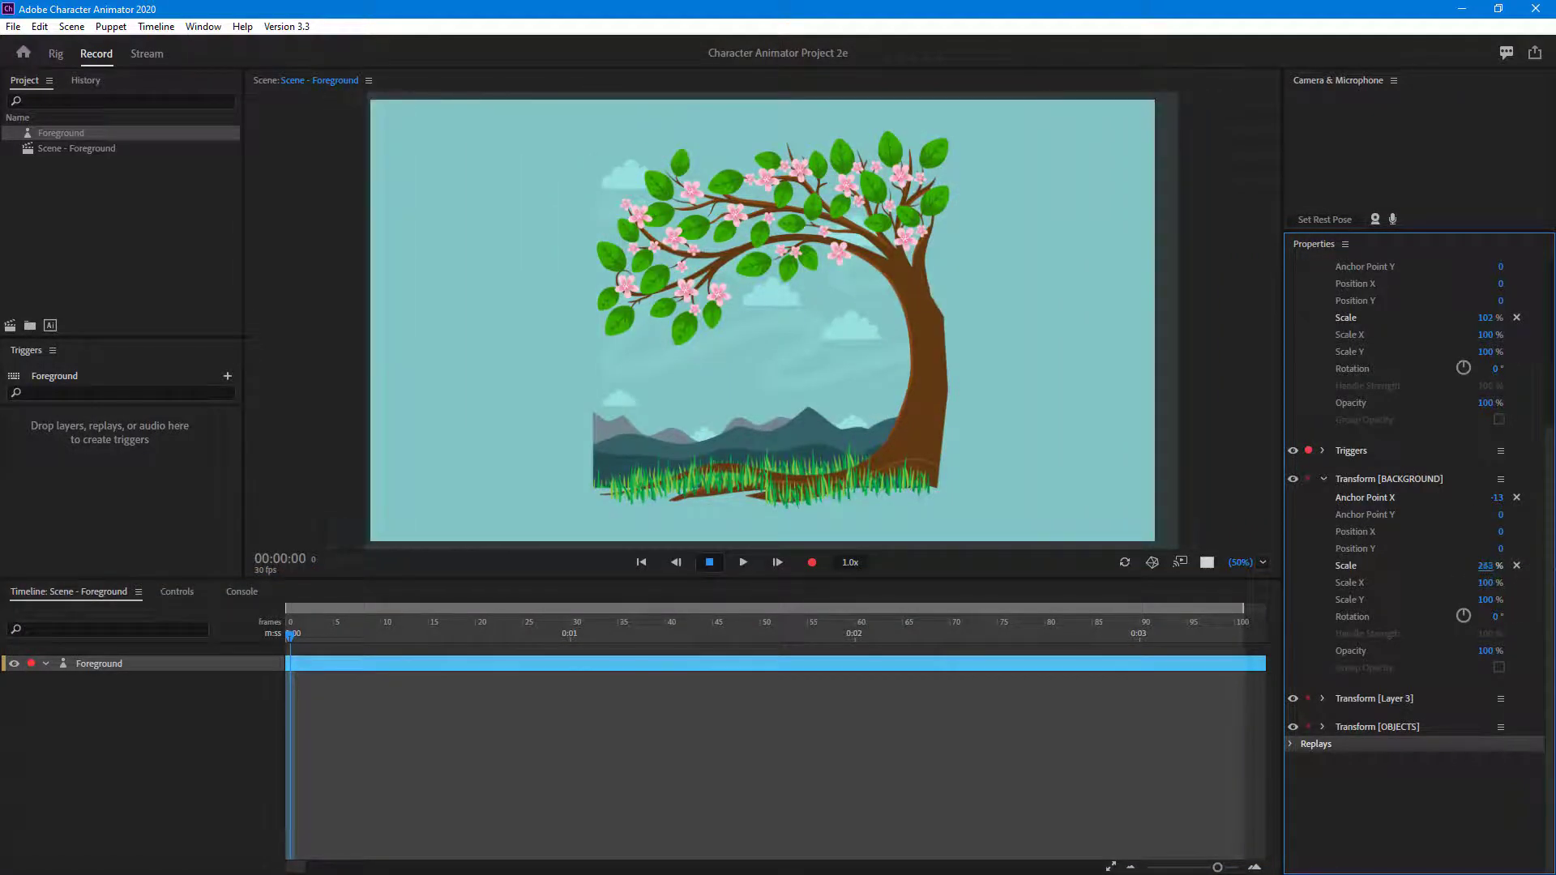
pyautogui.click(1321, 701)
pyautogui.scroll(-3, 1363, 705)
pyautogui.moveTo(1485, 594); pyautogui.dragTo(1488, 637)
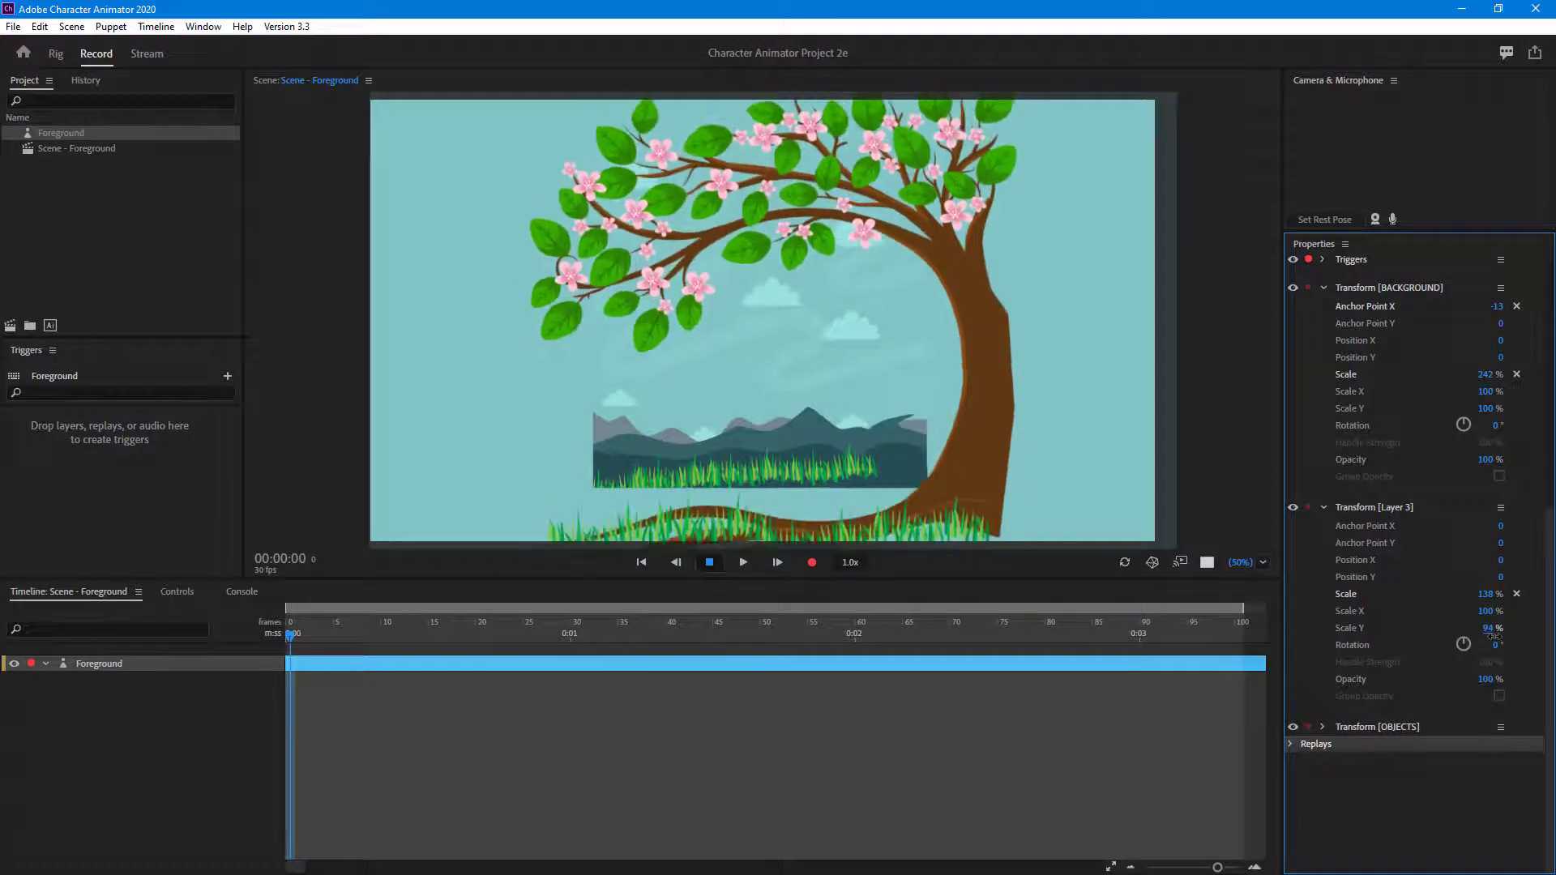
pyautogui.click(1489, 629)
pyautogui.write('100')
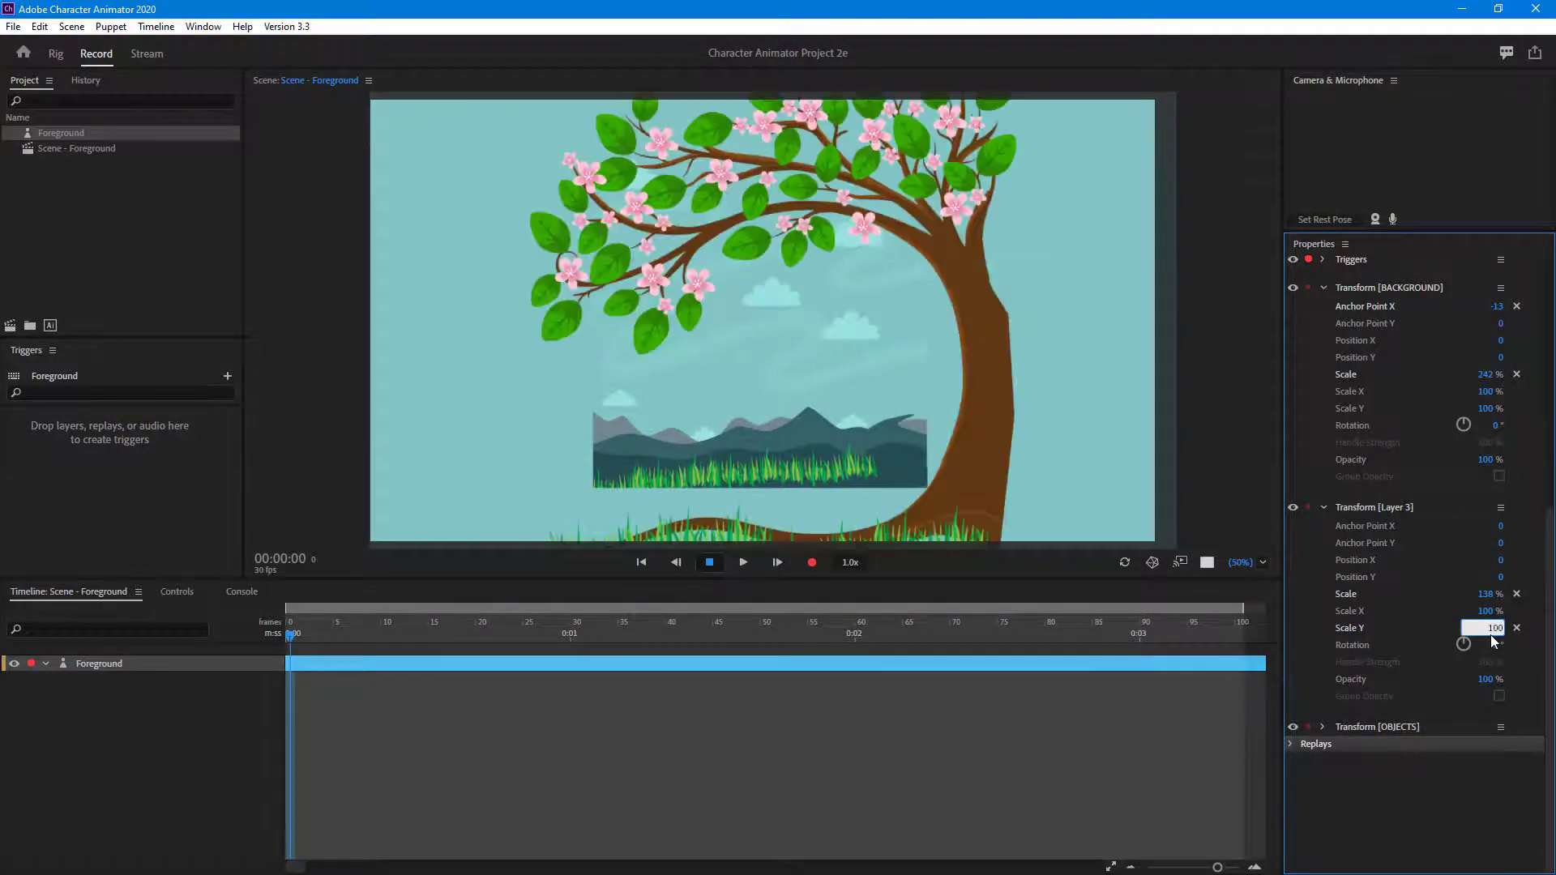
# Set the tree's Scale X to 100% and move it right to Position X 390.
pyautogui.moveTo(1490, 617)
pyautogui.mouseDown()
pyautogui.moveTo(1544, 614)
pyautogui.moveTo(1493, 614)
pyautogui.mouseUp()
pyautogui.click(1491, 612)
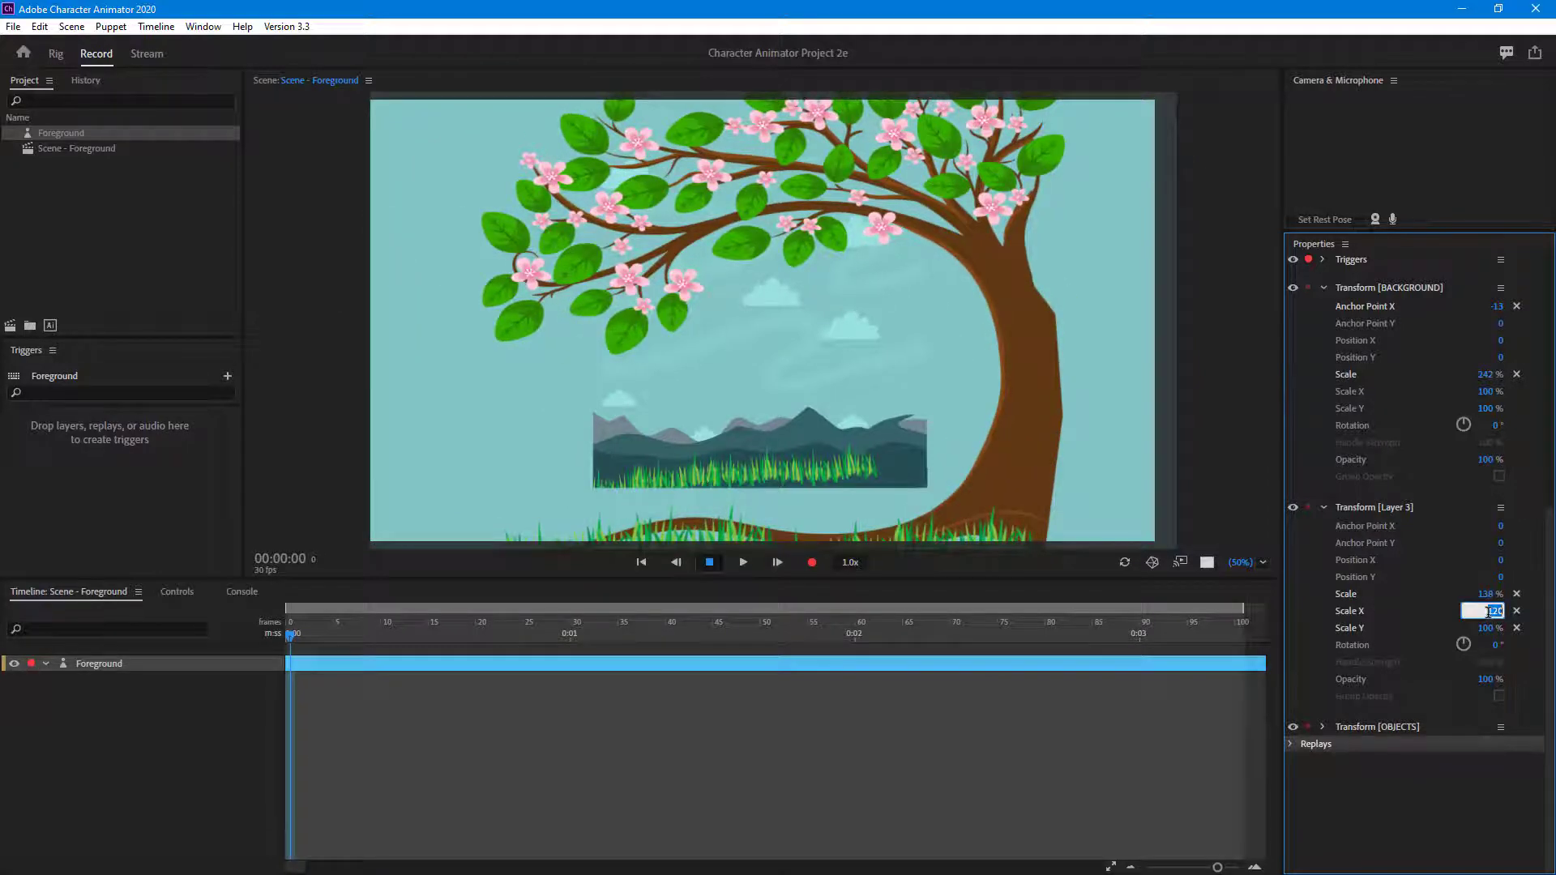
pyautogui.write('100')
pyautogui.press('Return')
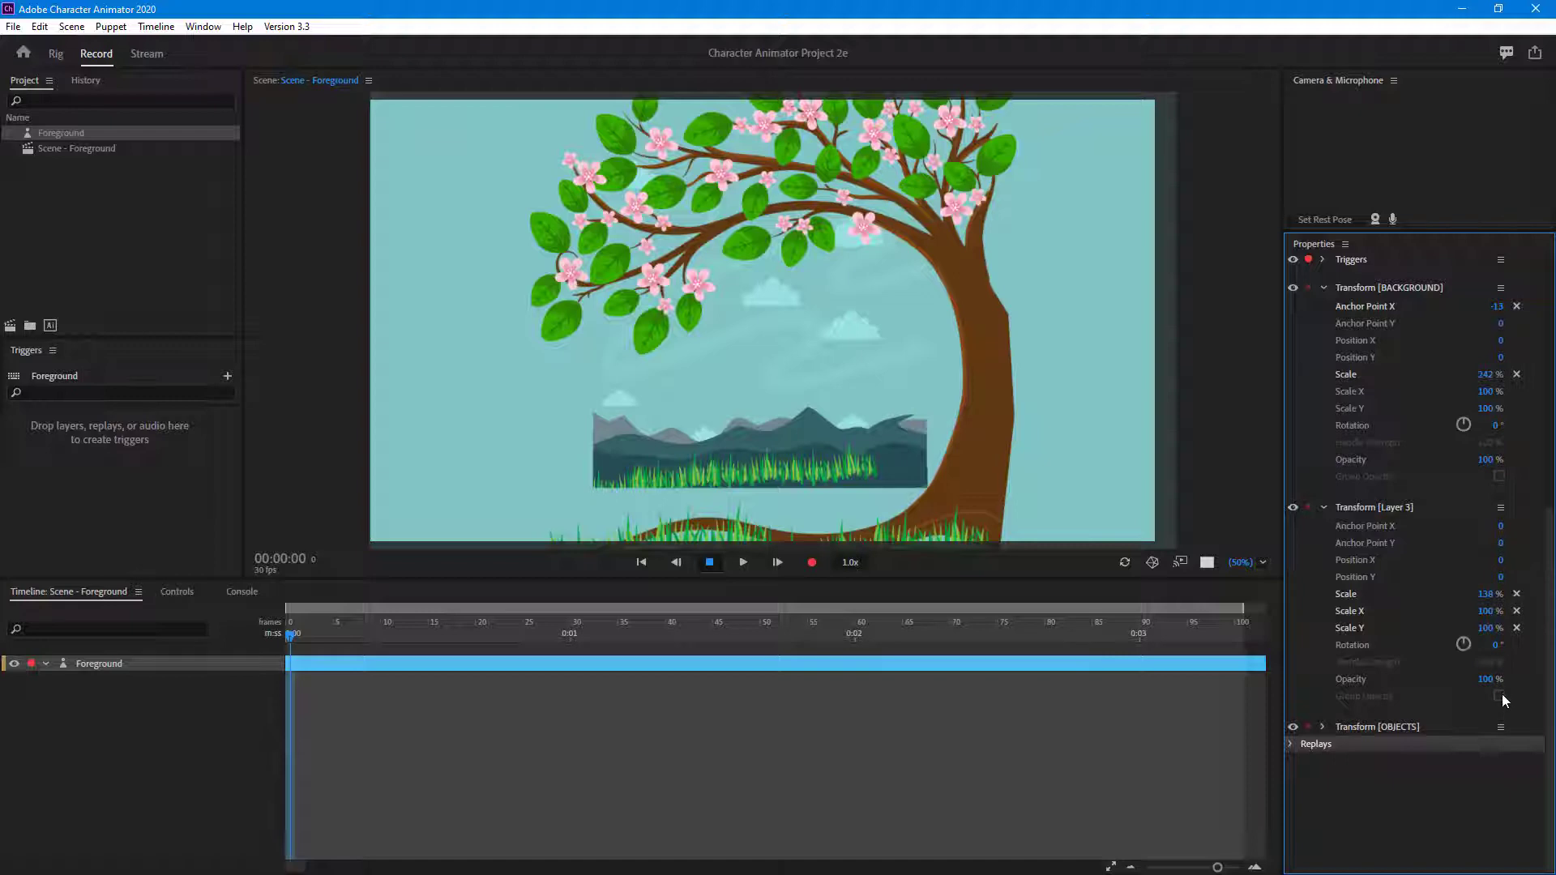
pyautogui.moveTo(1500, 565); pyautogui.dragTo(1549, 565)
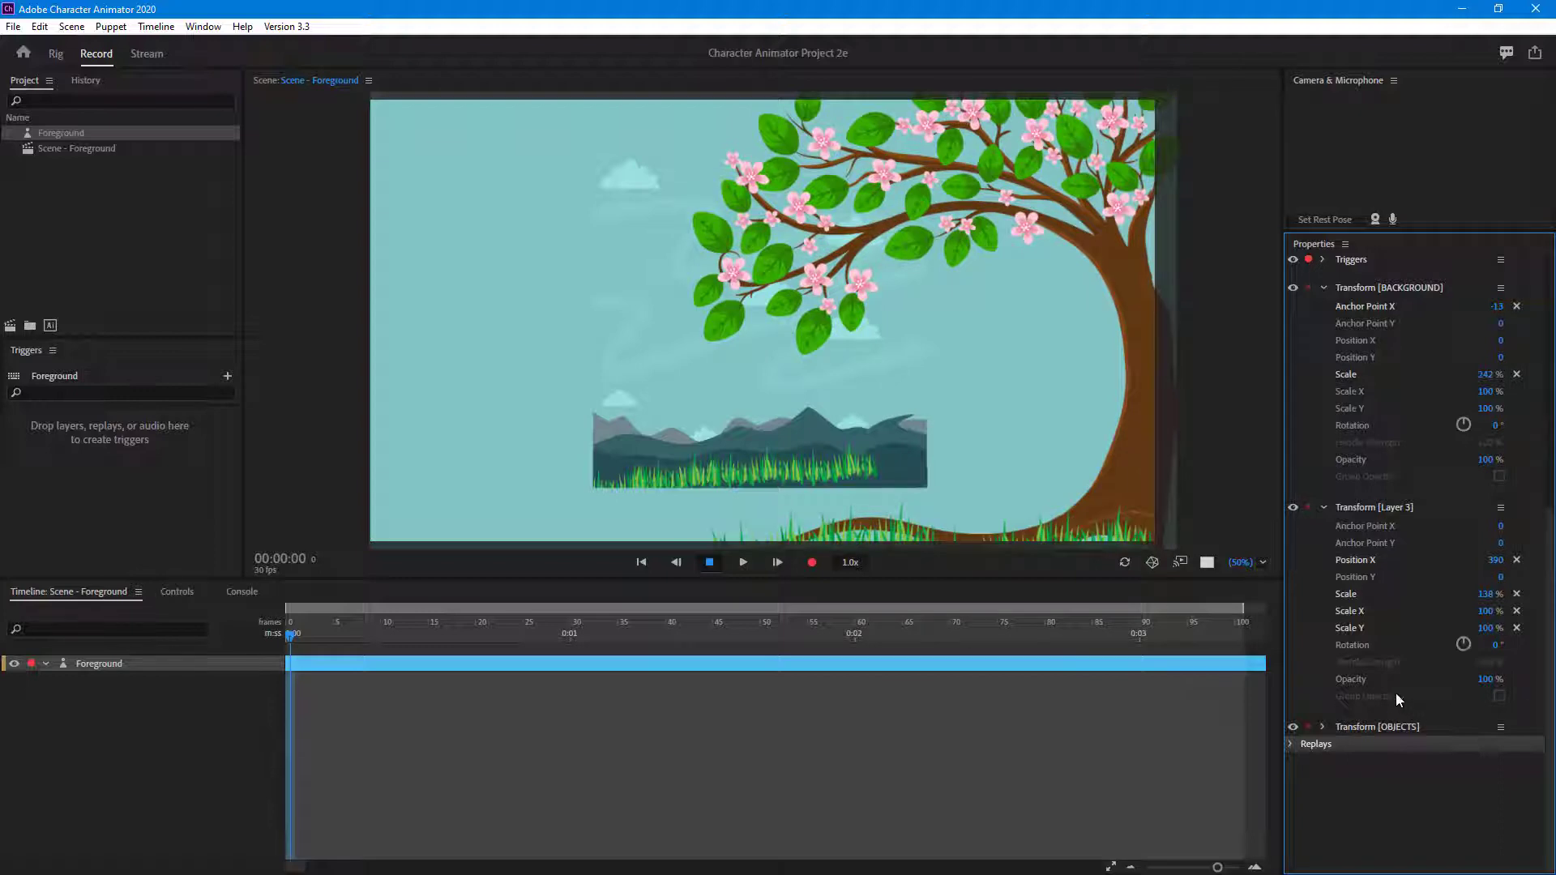
pyautogui.click(1322, 727)
# Scale the OBJECTS mountains layer to 275%, place it at X 11, Y -297, and enable Position X keyframing.
pyautogui.scroll(-3, 1370, 692)
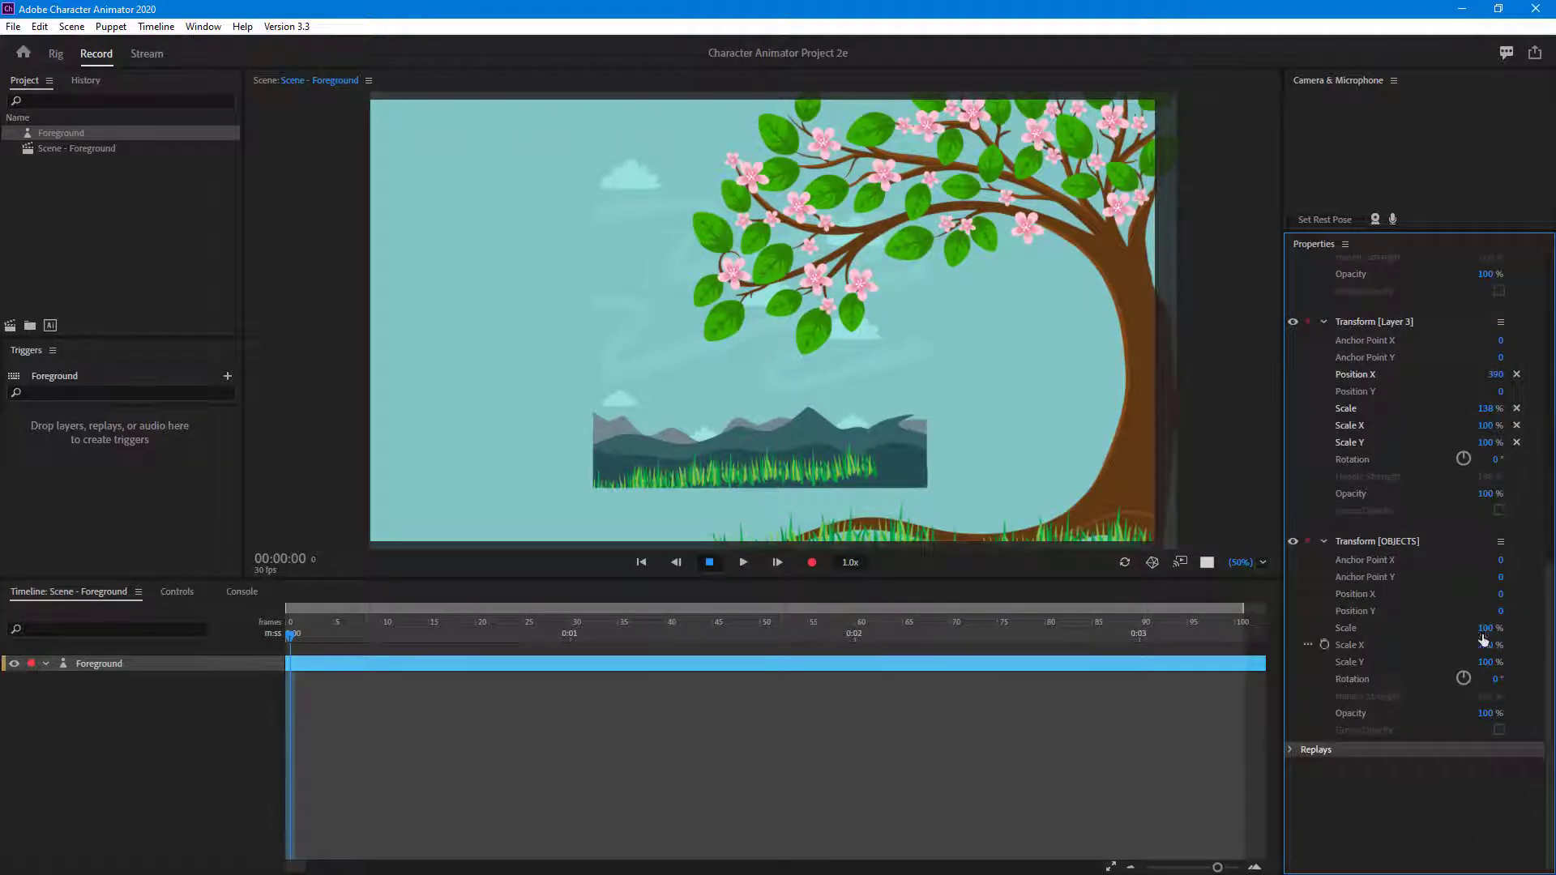
pyautogui.moveTo(1486, 630); pyautogui.dragTo(1548, 632)
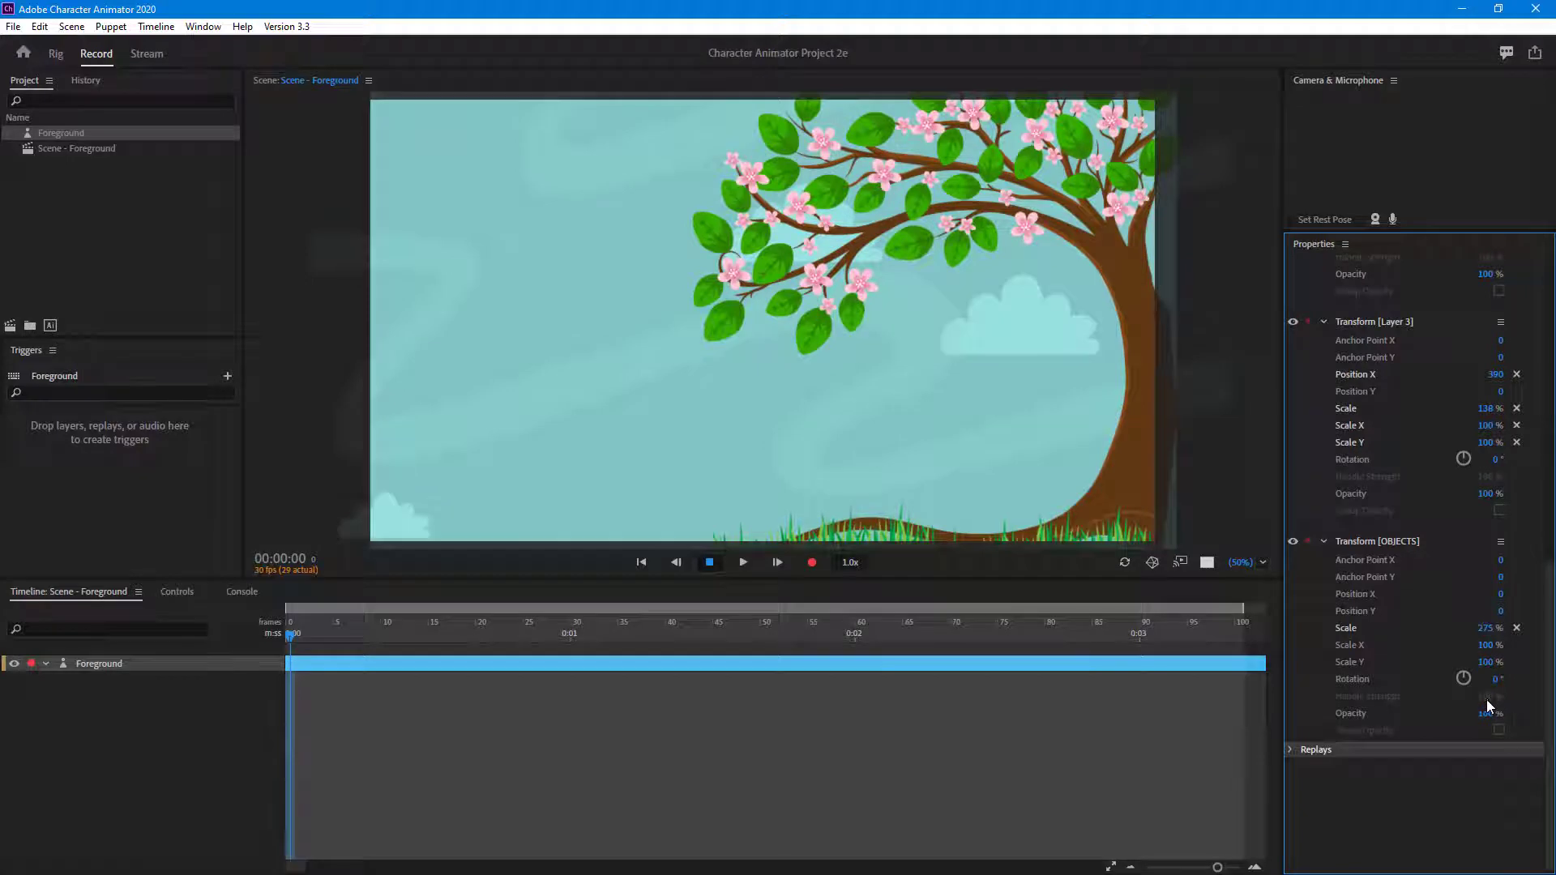
pyautogui.moveTo(1498, 594); pyautogui.dragTo(1372, 598)
pyautogui.click(336, 646)
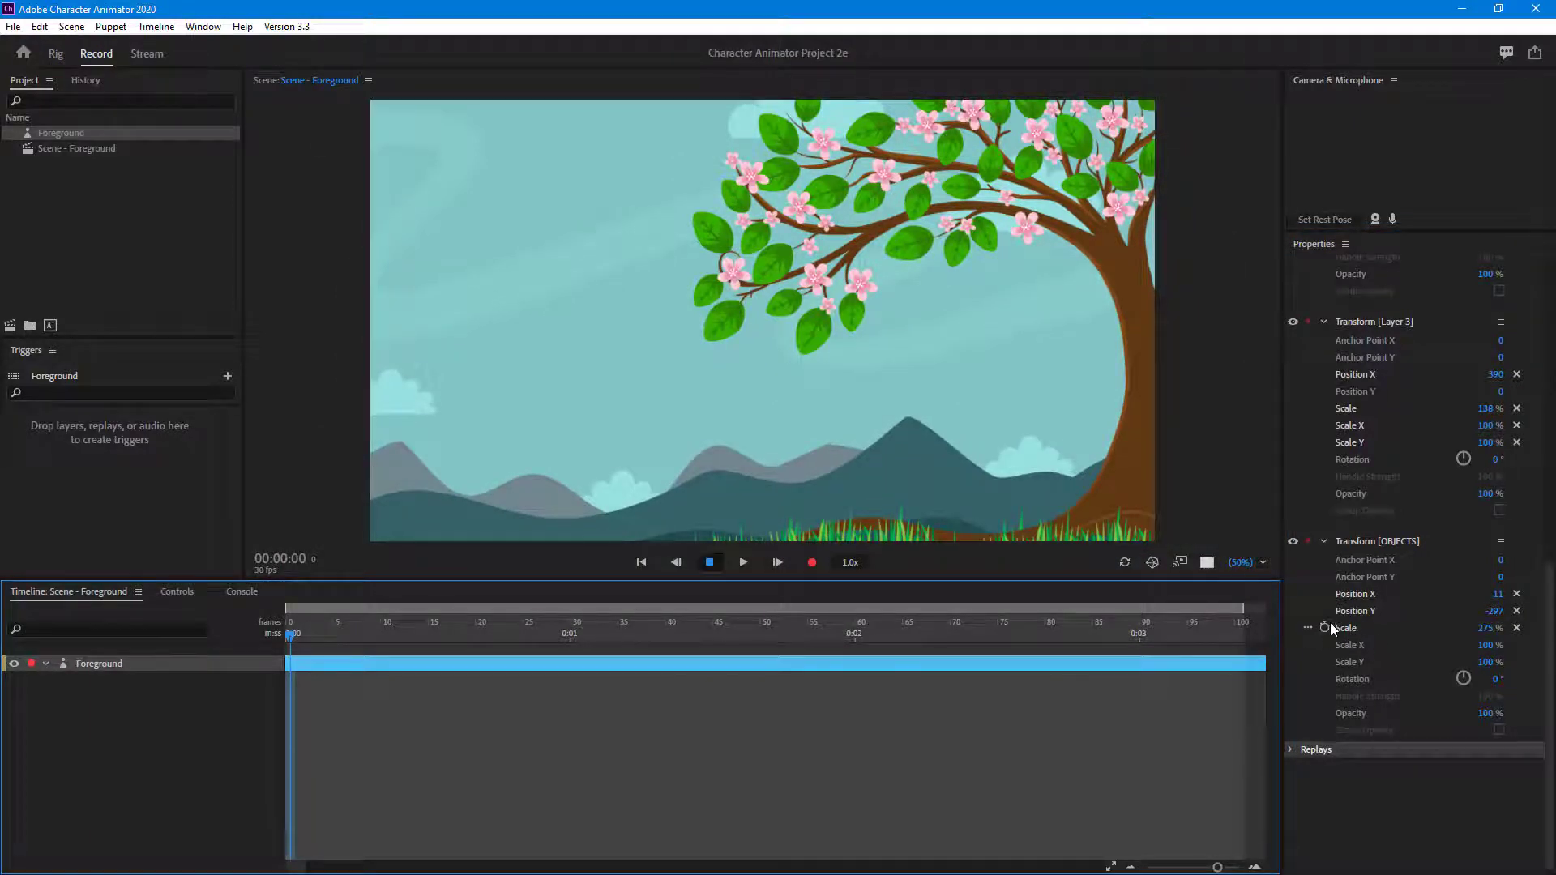
pyautogui.click(1324, 593)
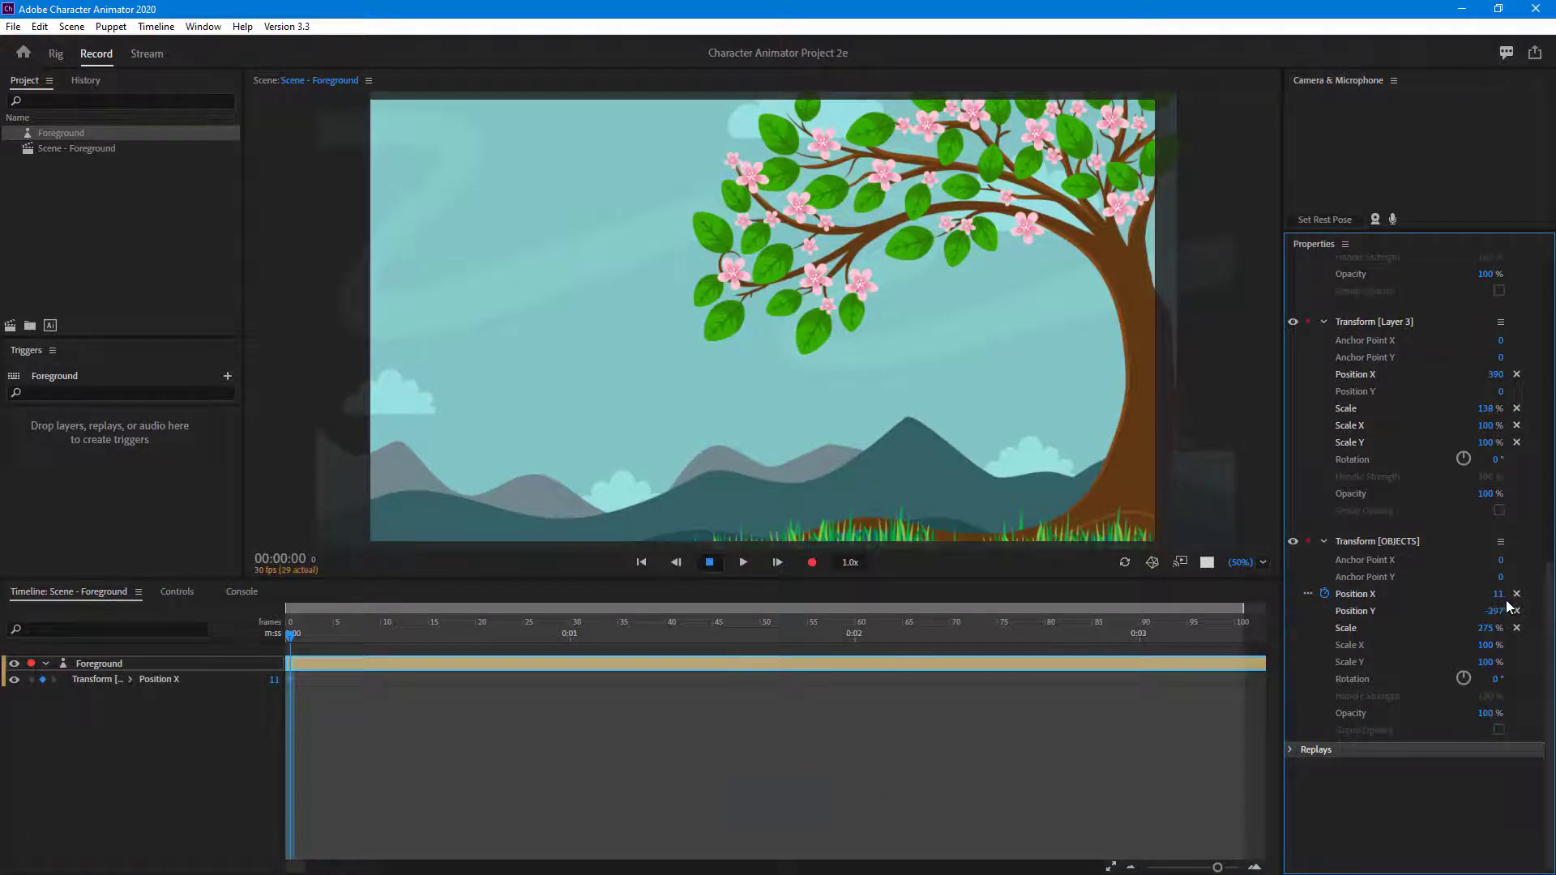
# Keyframe OBJECTS Position X at 111 on frame 0 and -146 on frame 99.
pyautogui.moveTo(1501, 598); pyautogui.dragTo(999, 667)
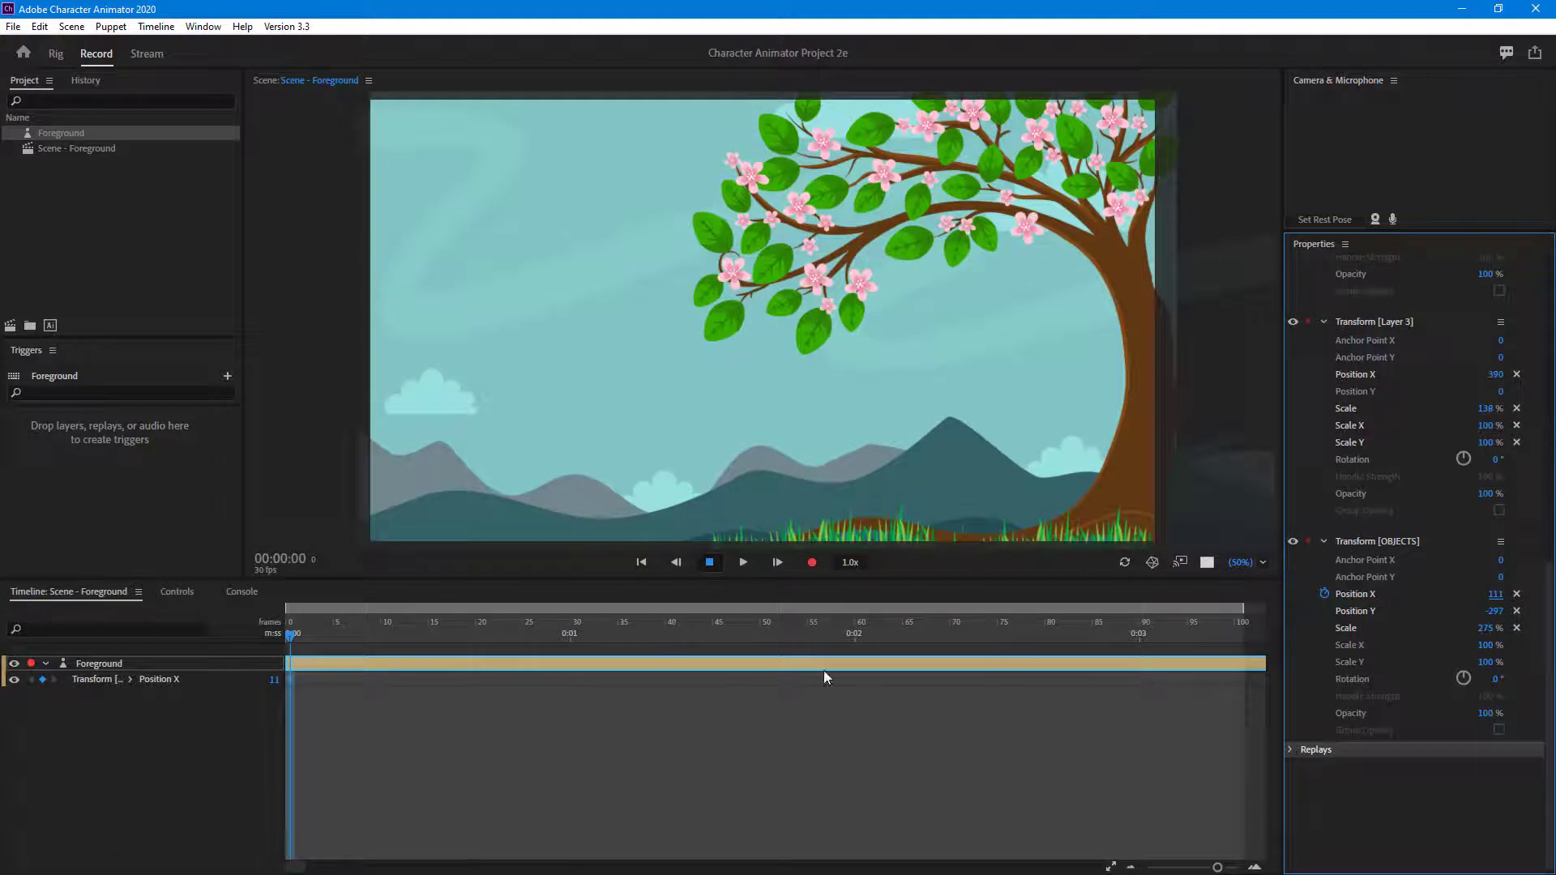
pyautogui.moveTo(294, 644); pyautogui.dragTo(1287, 652)
pyautogui.click(1190, 631)
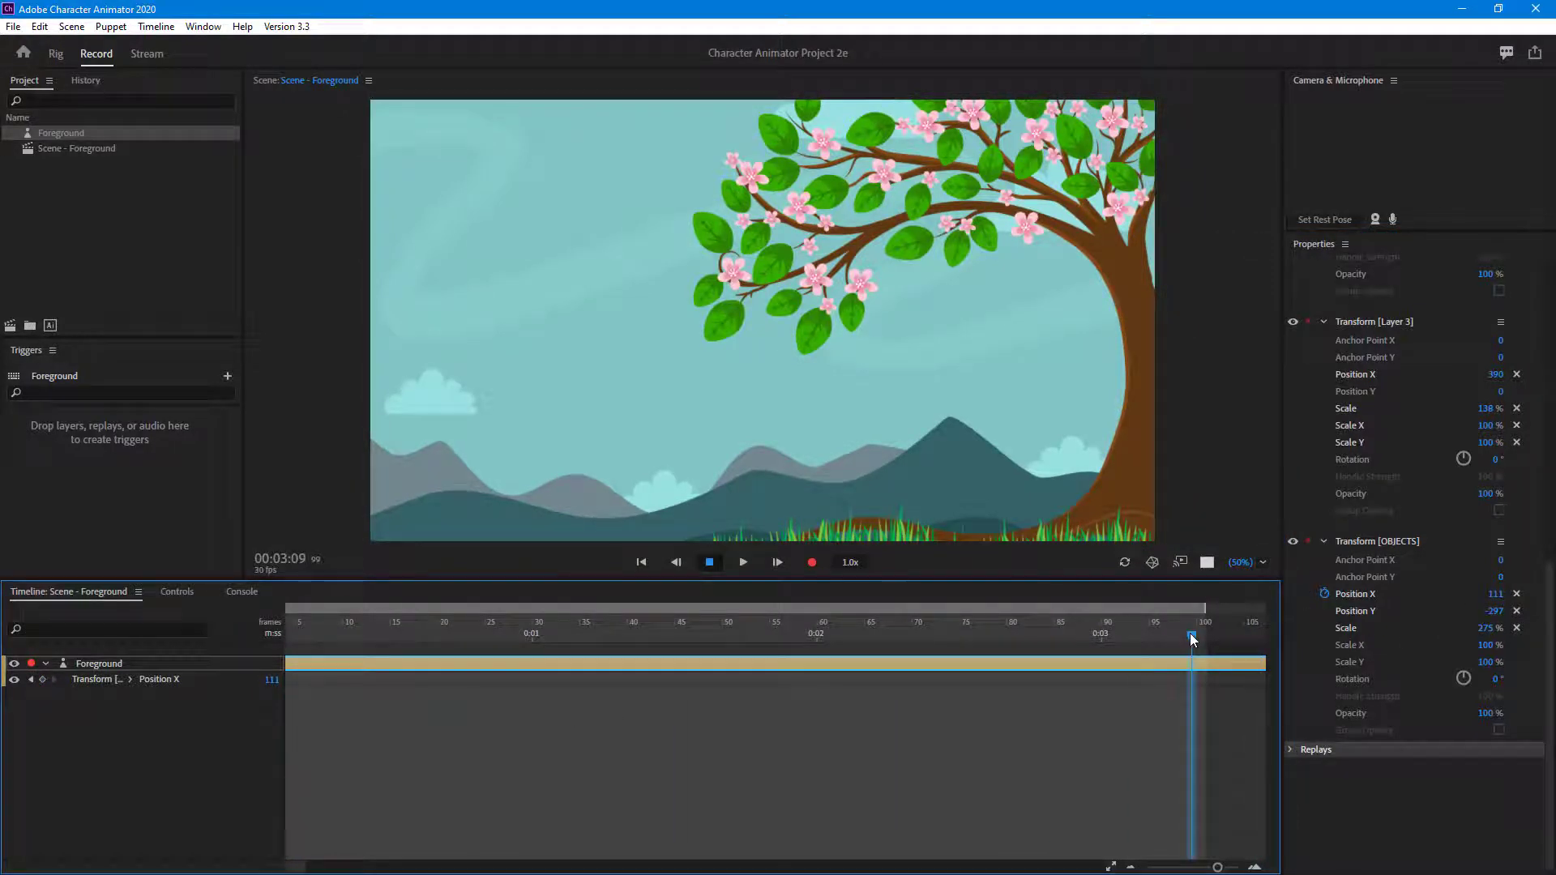
pyautogui.moveTo(1495, 594); pyautogui.dragTo(1337, 640)
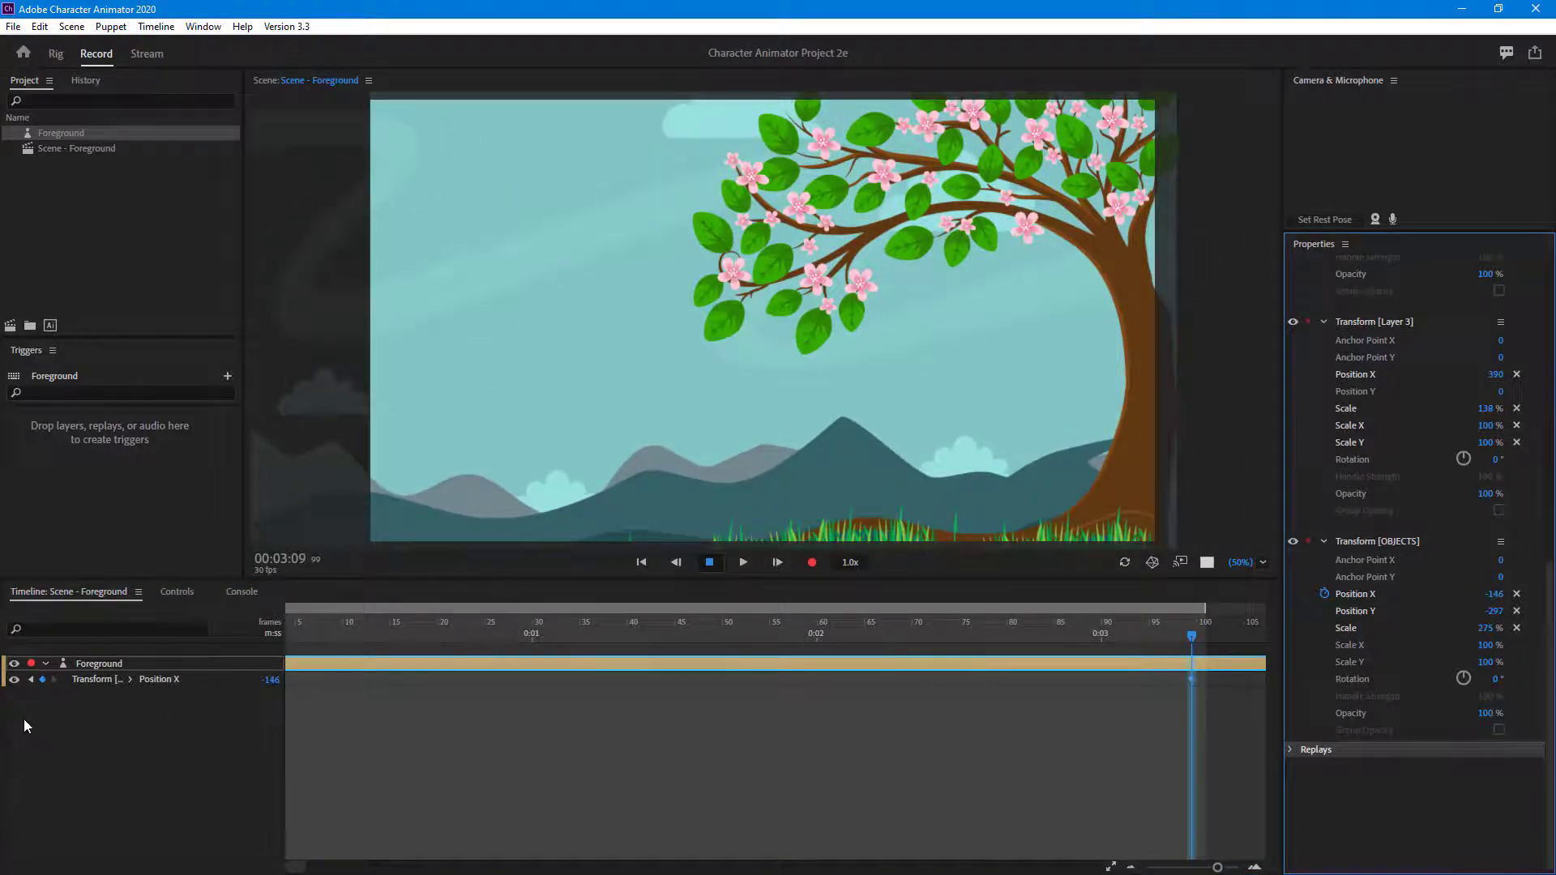
# Rewind to the first frame and play back the mountains sliding left.
pyautogui.click(4, 647)
pyautogui.press('Home')
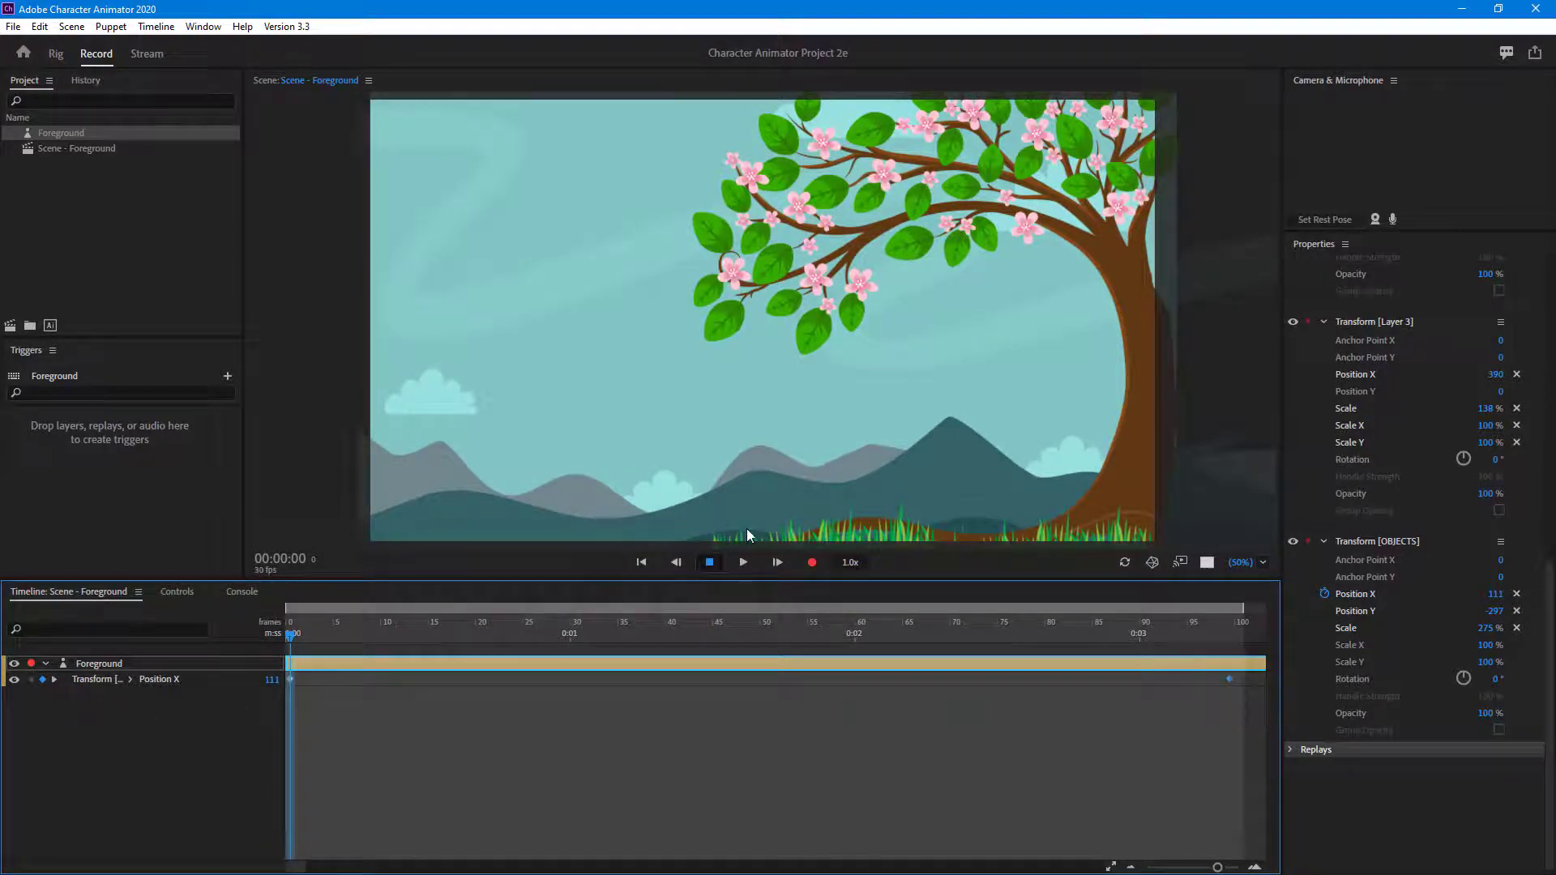
pyautogui.click(741, 564)
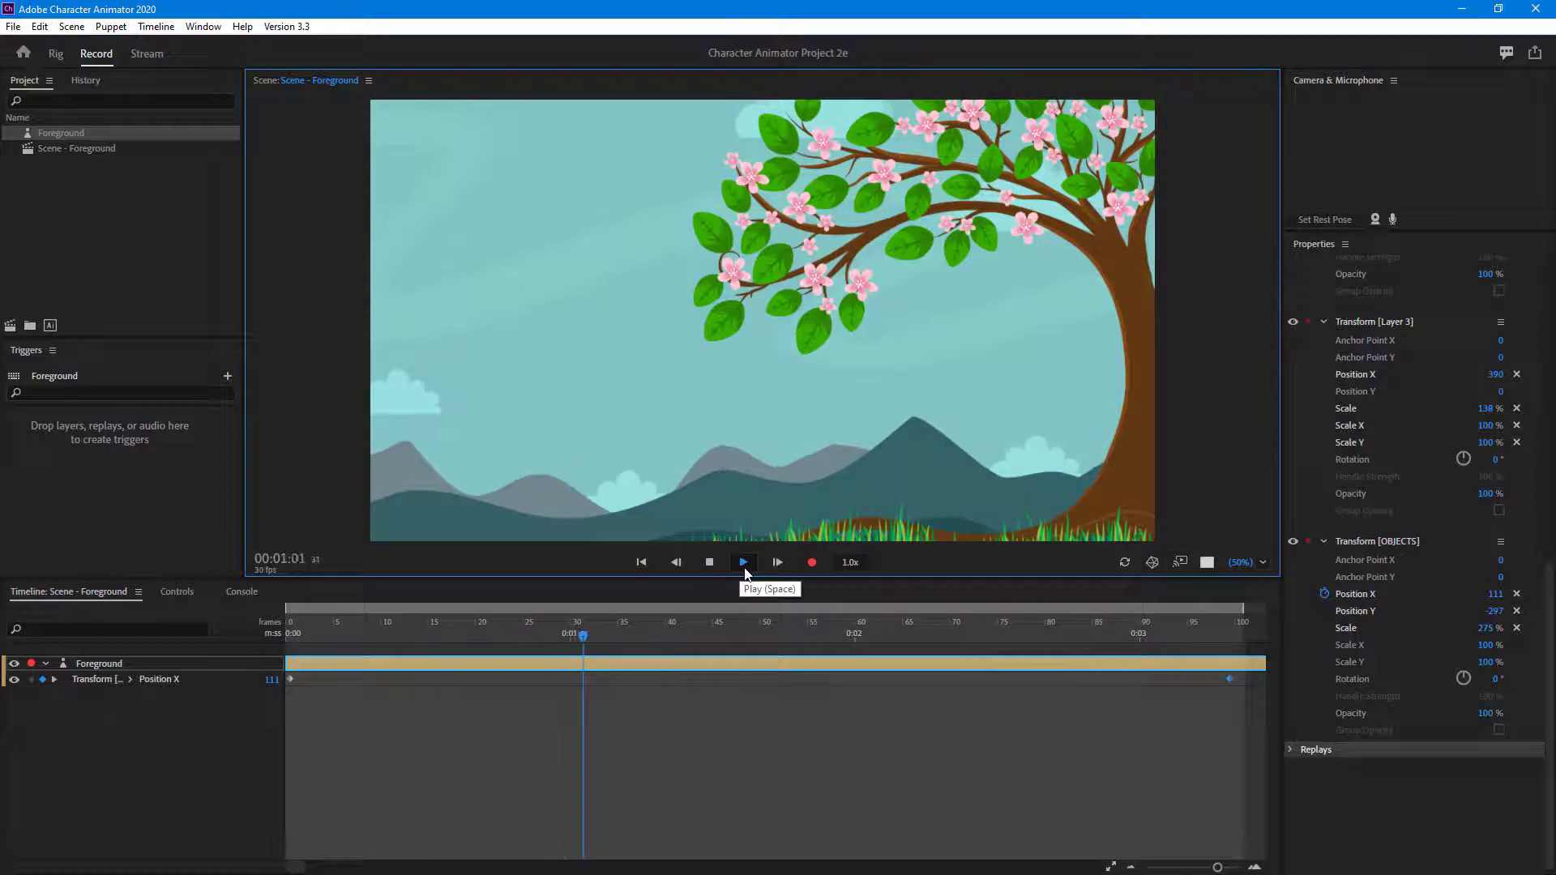
pyautogui.click(744, 565)
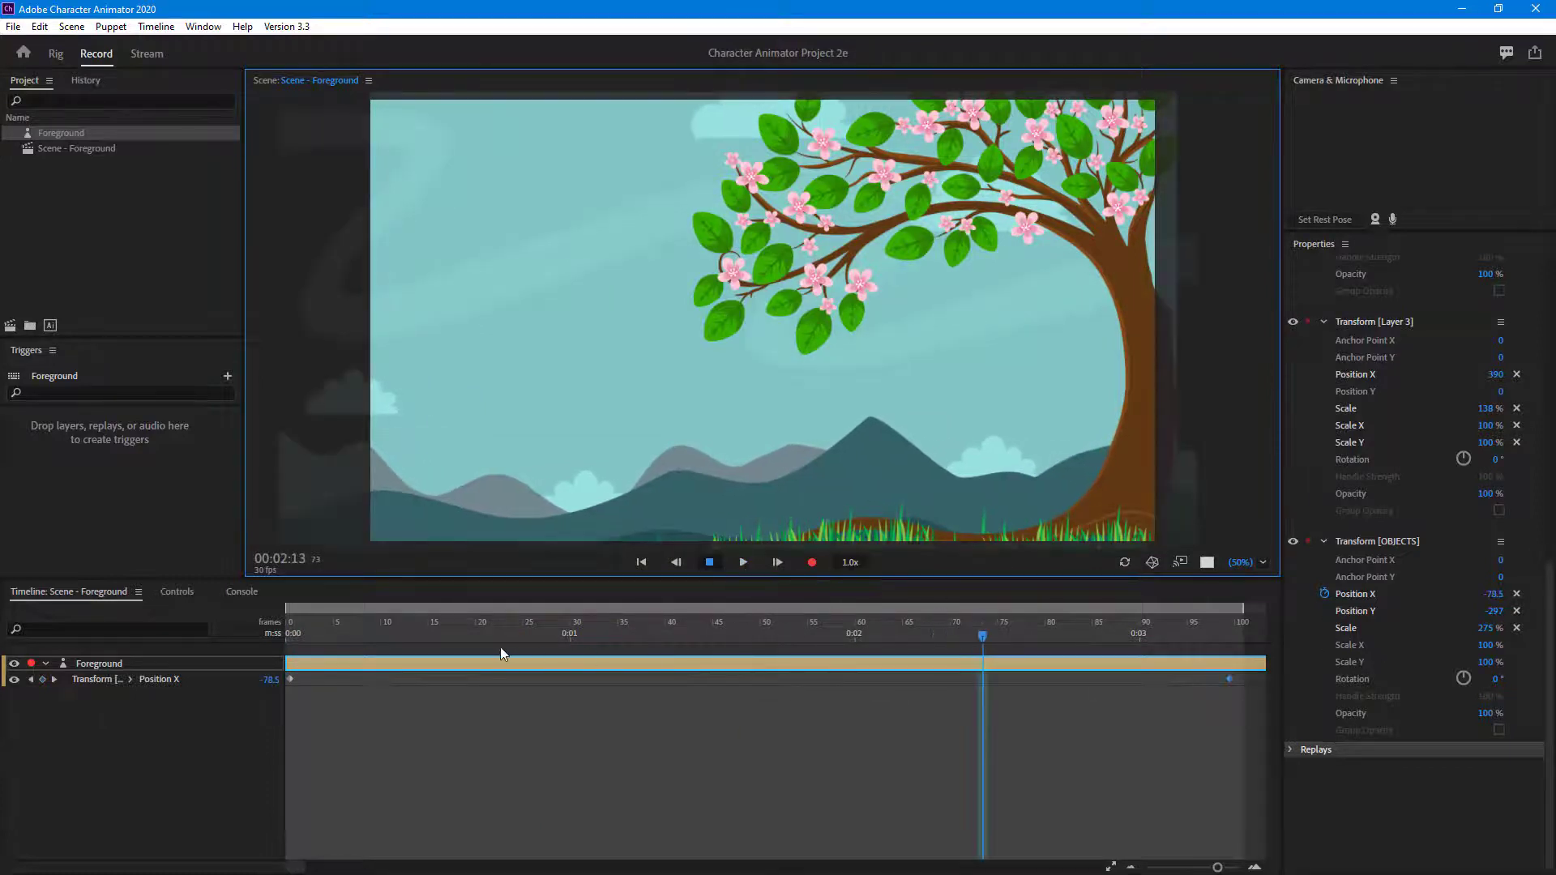
pyautogui.click(414, 635)
pyautogui.press('Home')
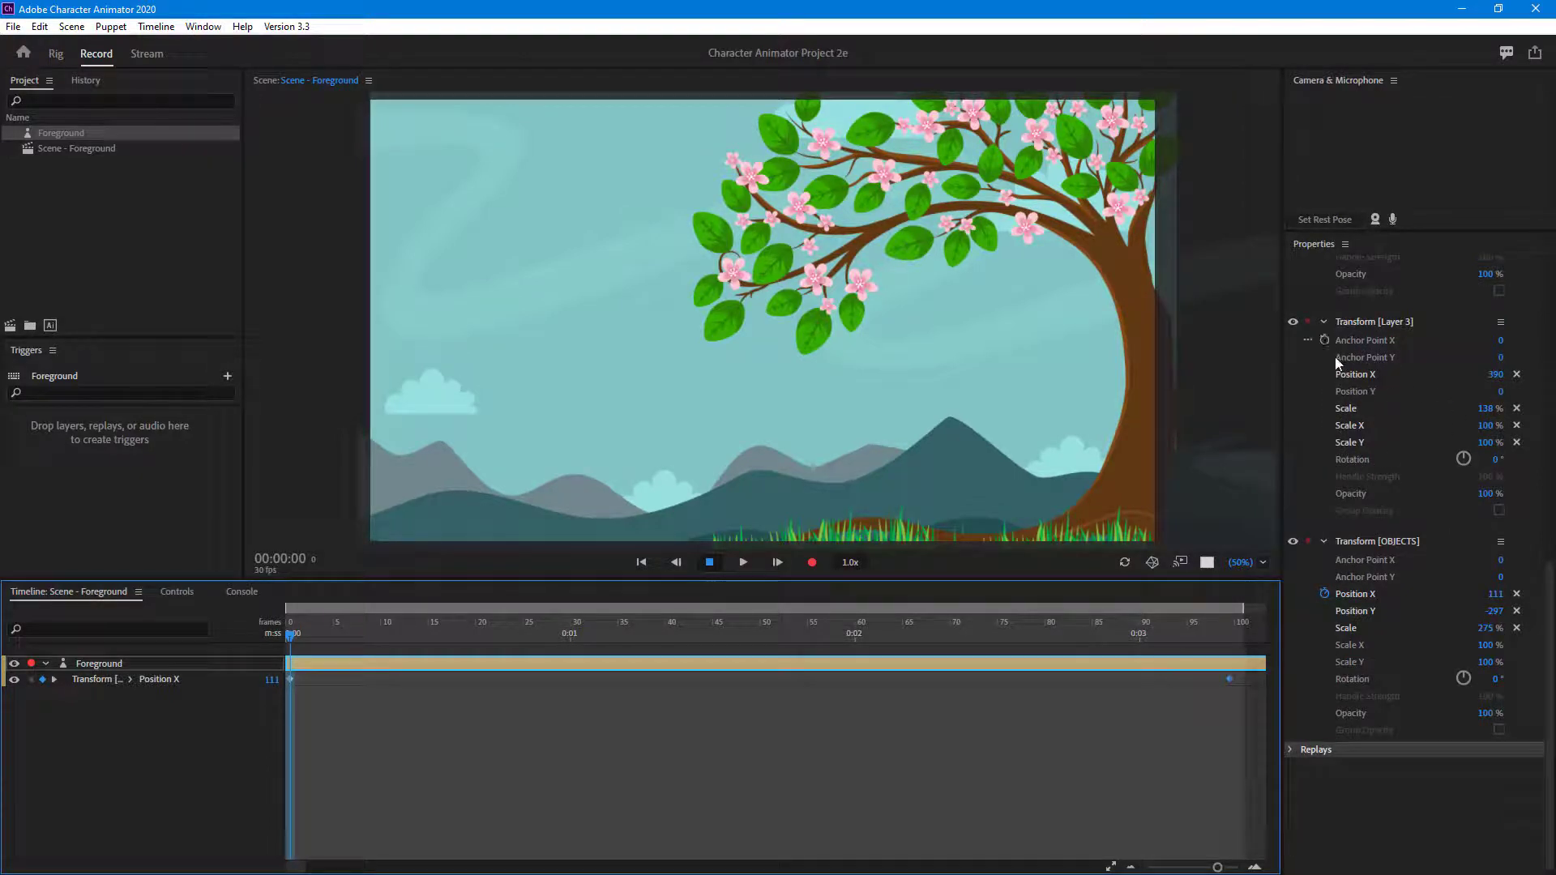
# Keyframe the tree growing to 155% scale at frame 99, nudge it to X 392, and preview.
pyautogui.click(1325, 409)
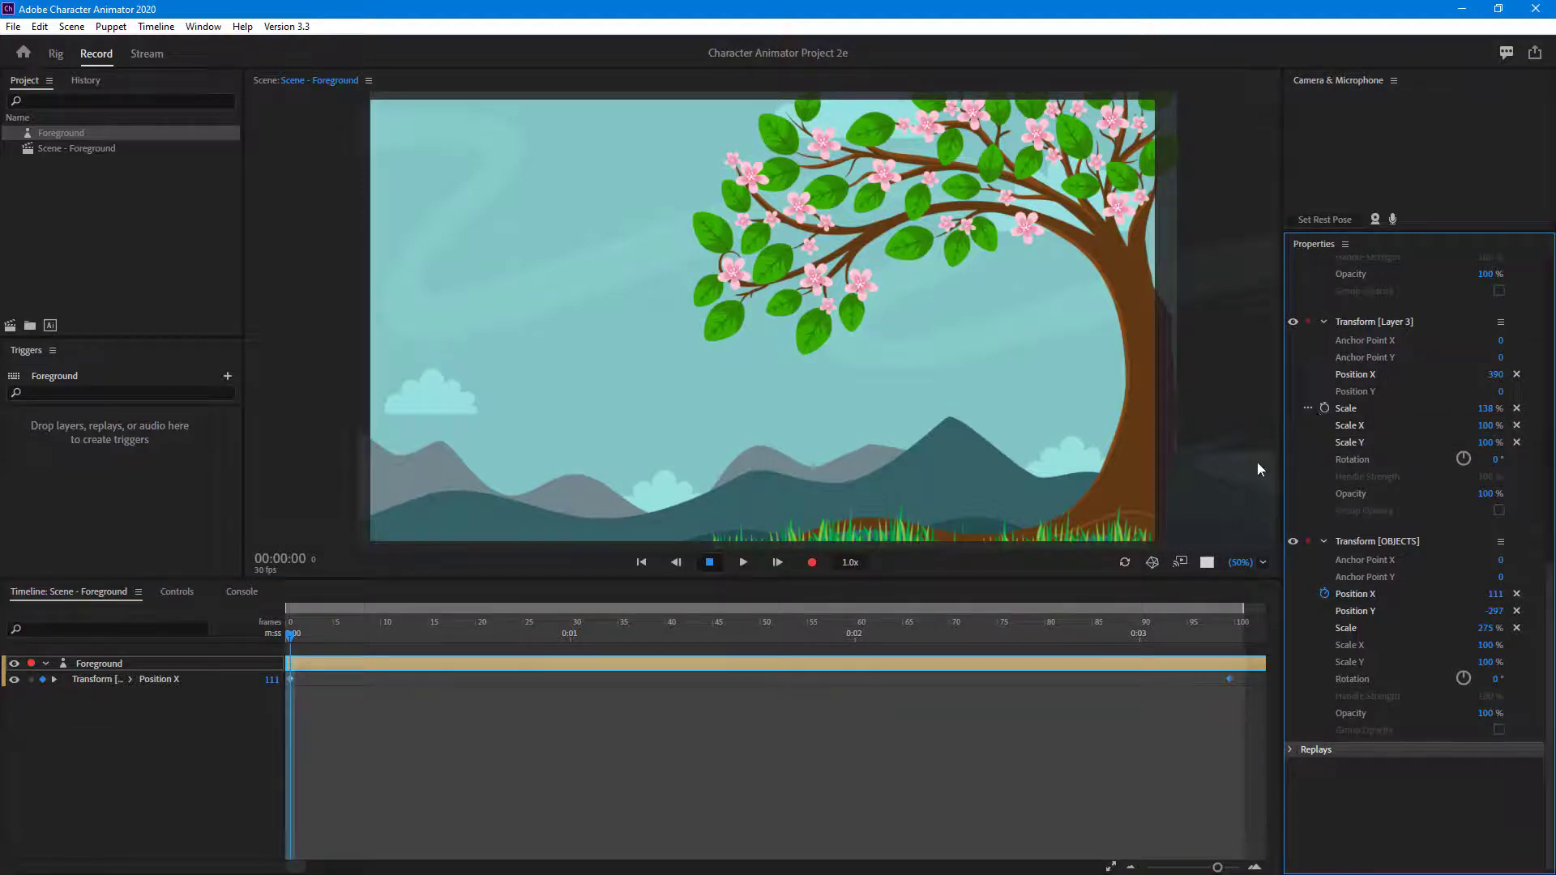
pyautogui.click(1230, 630)
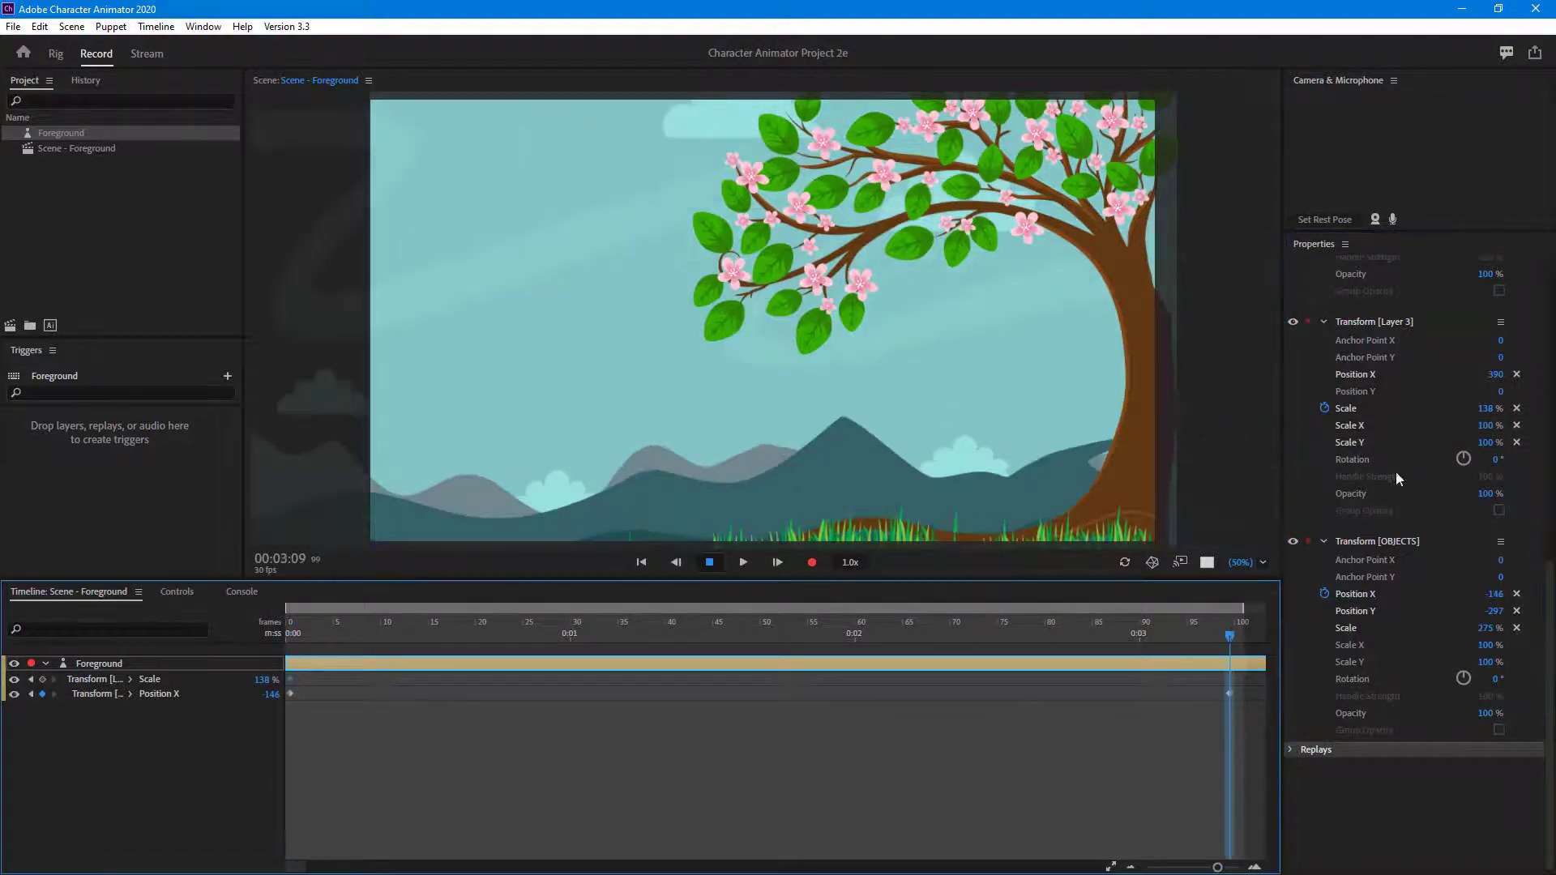
pyautogui.moveTo(1489, 416); pyautogui.dragTo(1501, 415)
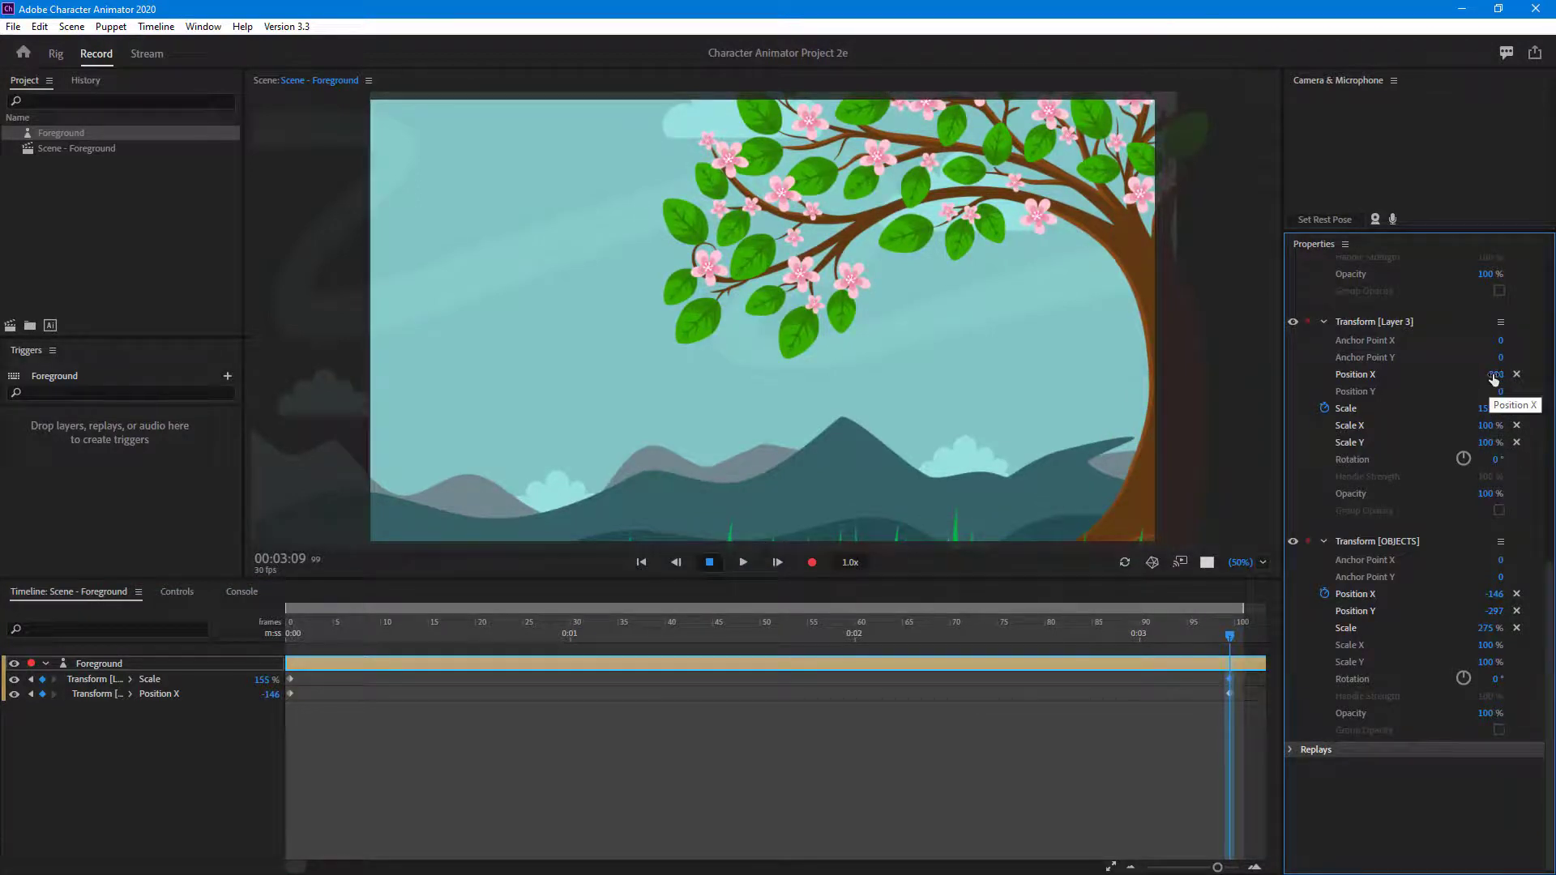
pyautogui.moveTo(1496, 376); pyautogui.dragTo(1433, 399)
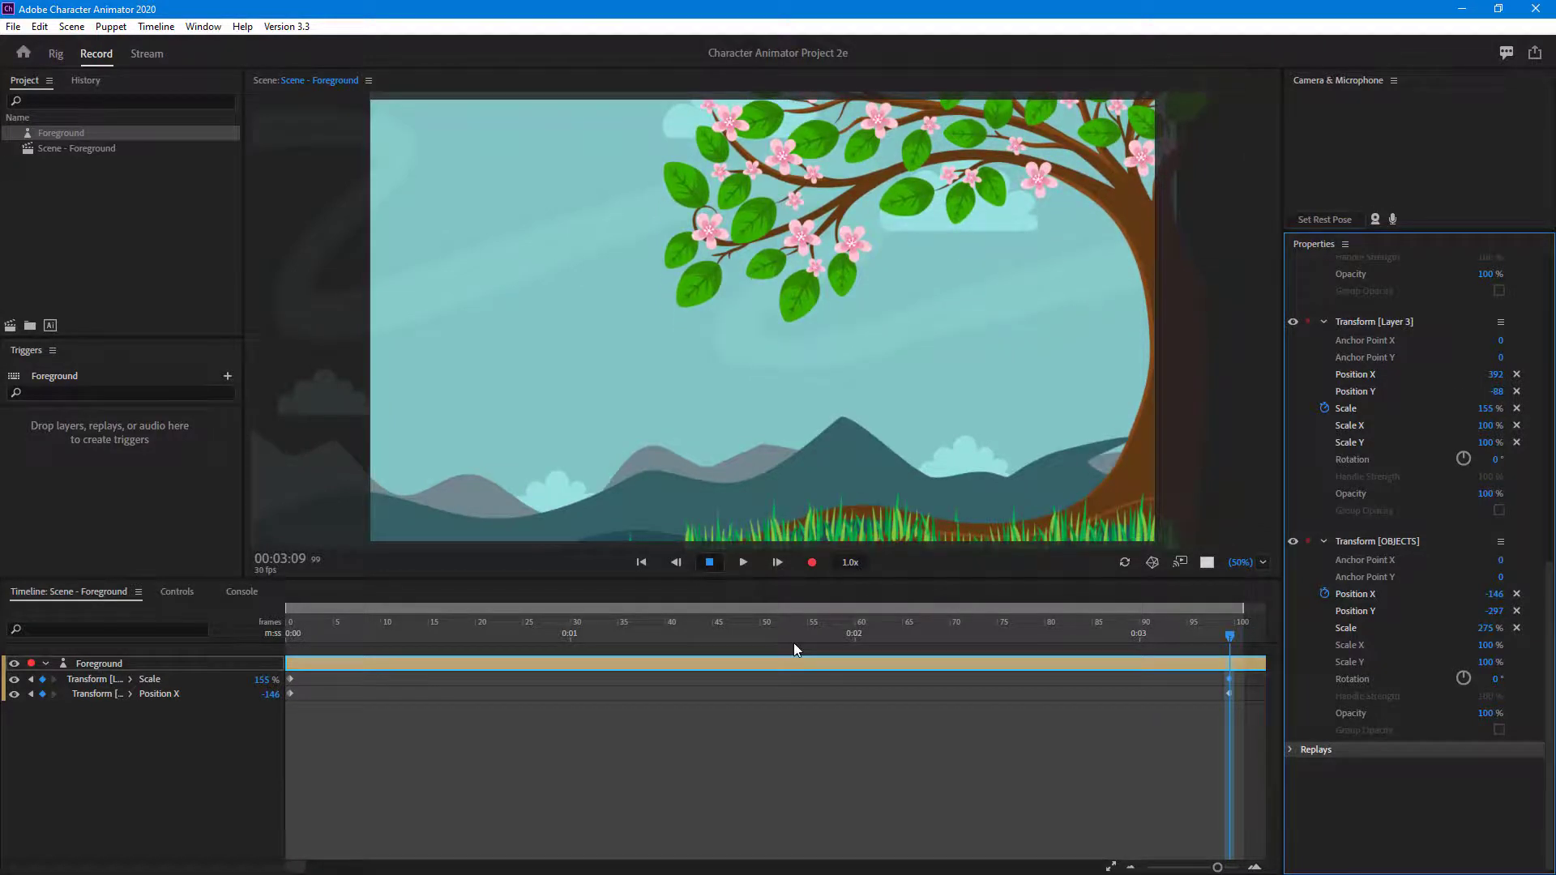
pyautogui.moveTo(339, 638); pyautogui.dragTo(212, 633)
pyautogui.click(742, 562)
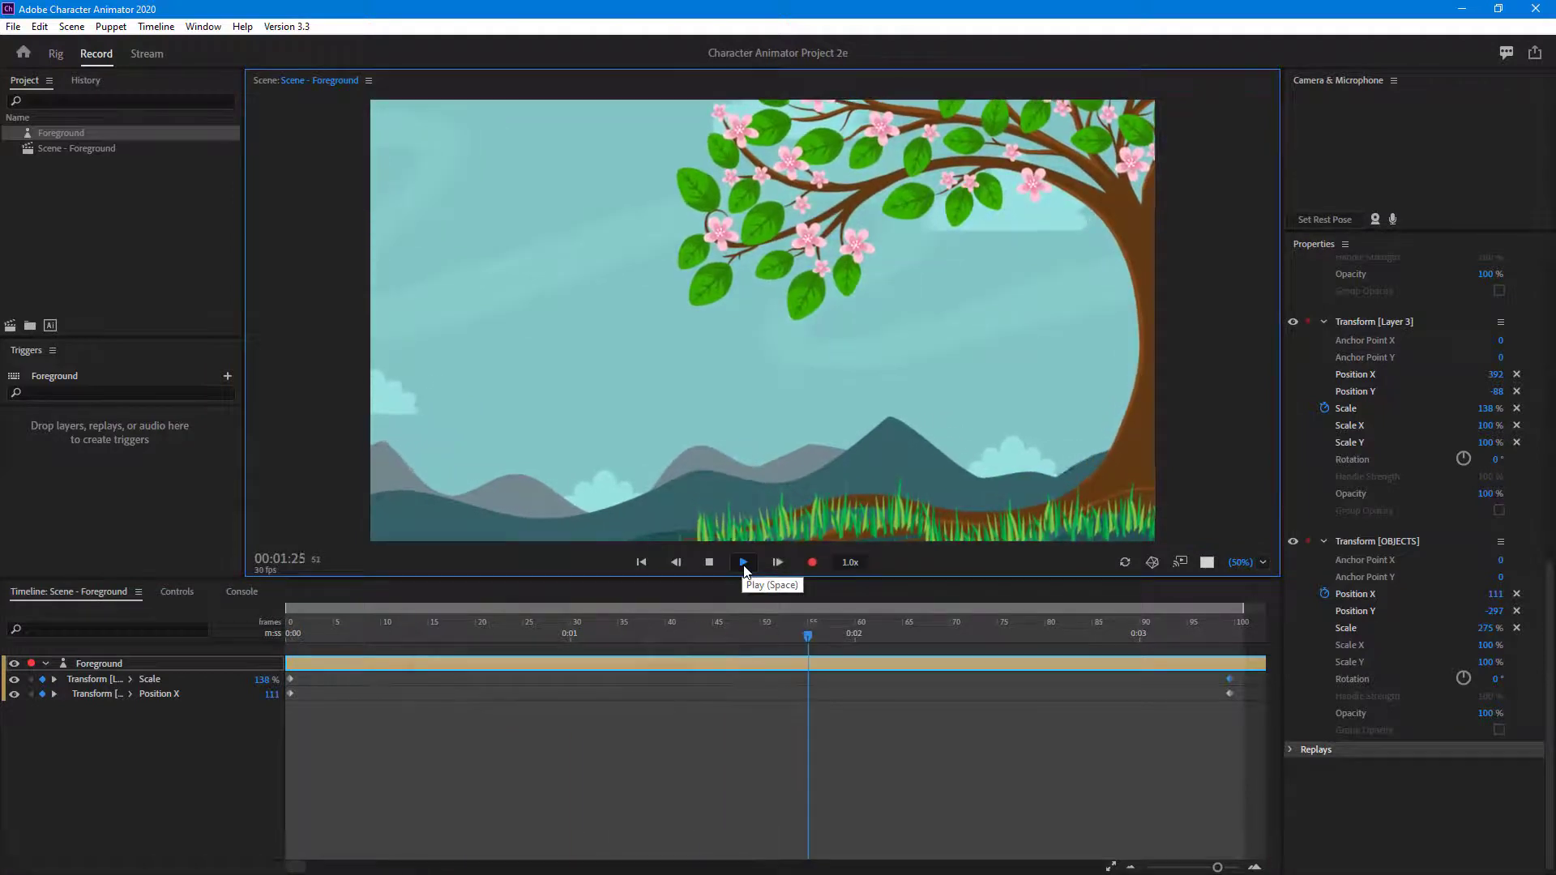
pyautogui.moveTo(705, 624); pyautogui.dragTo(212, 674)
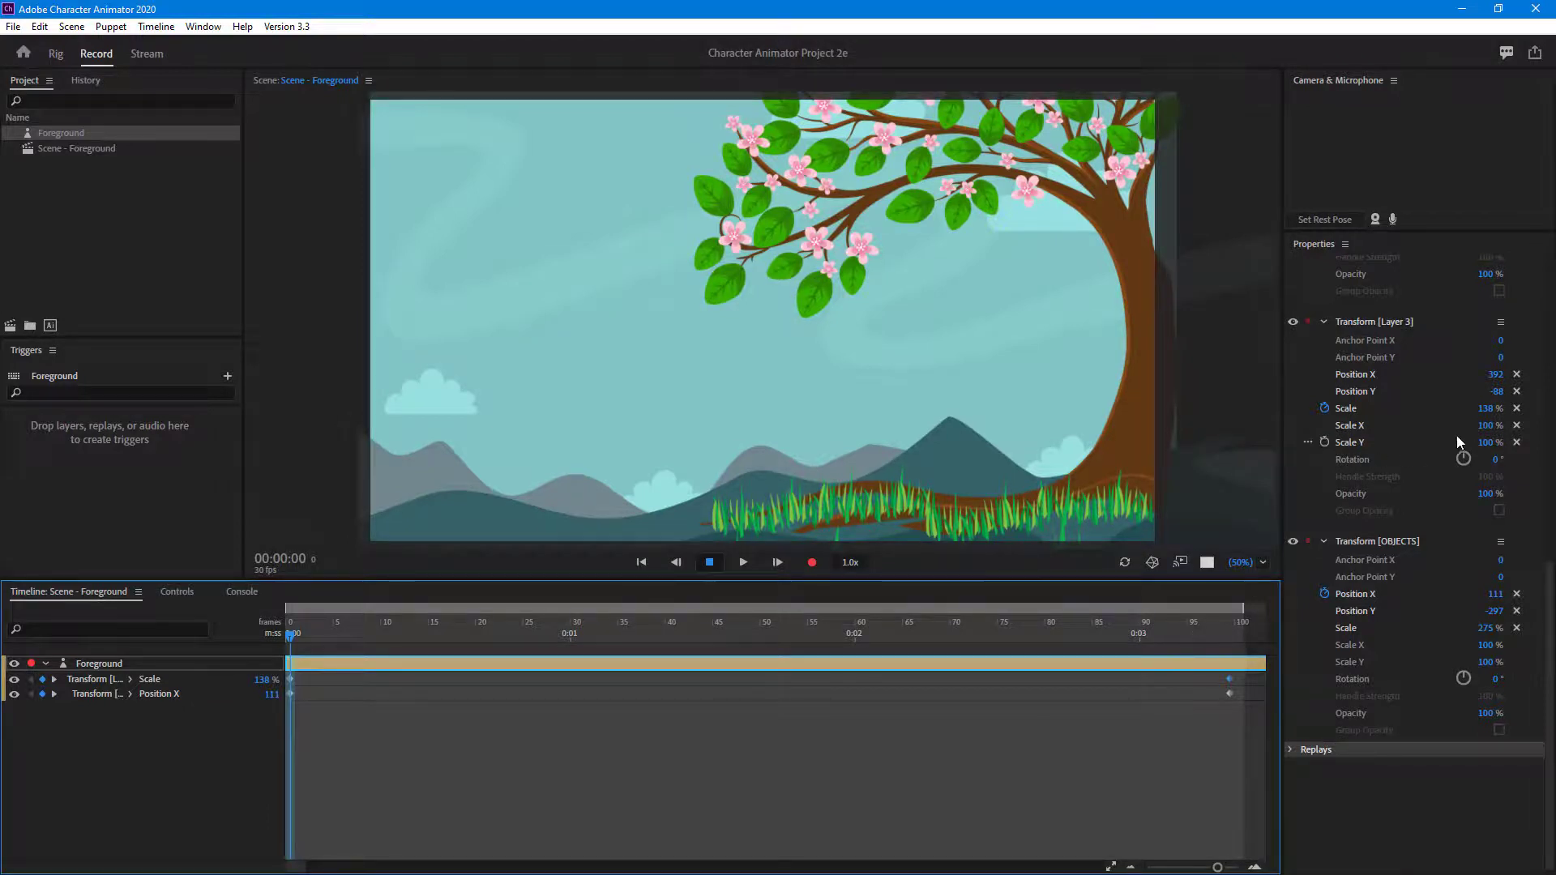
# Narrow the tree to 94% Scale X, raise it to Y -42, and replay the parallax animation.
pyautogui.moveTo(1489, 428); pyautogui.dragTo(1493, 435)
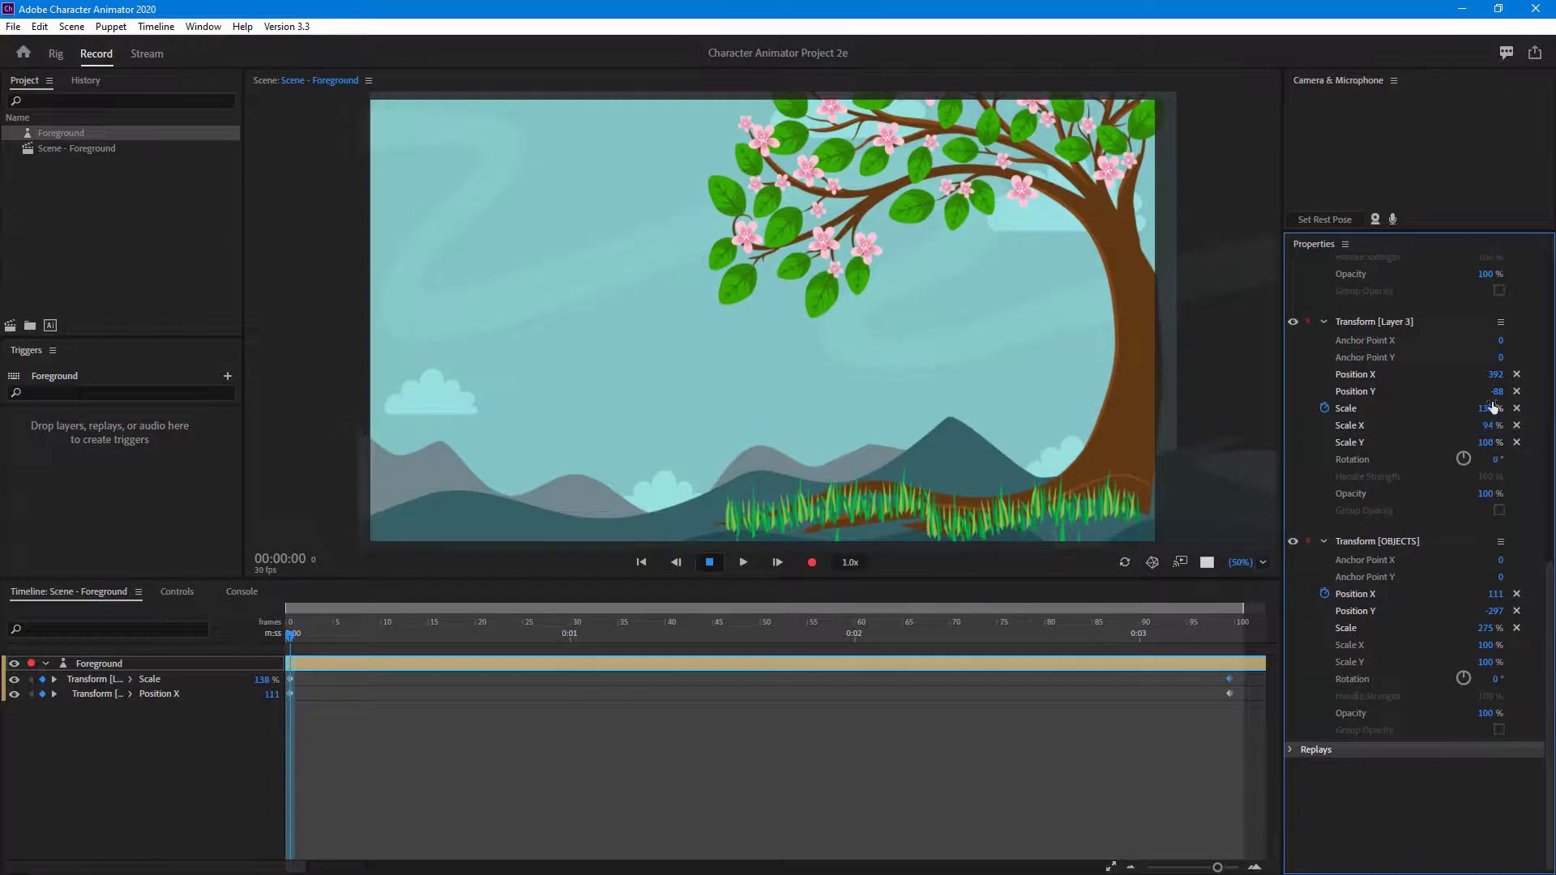
pyautogui.moveTo(1500, 392); pyautogui.dragTo(1545, 405)
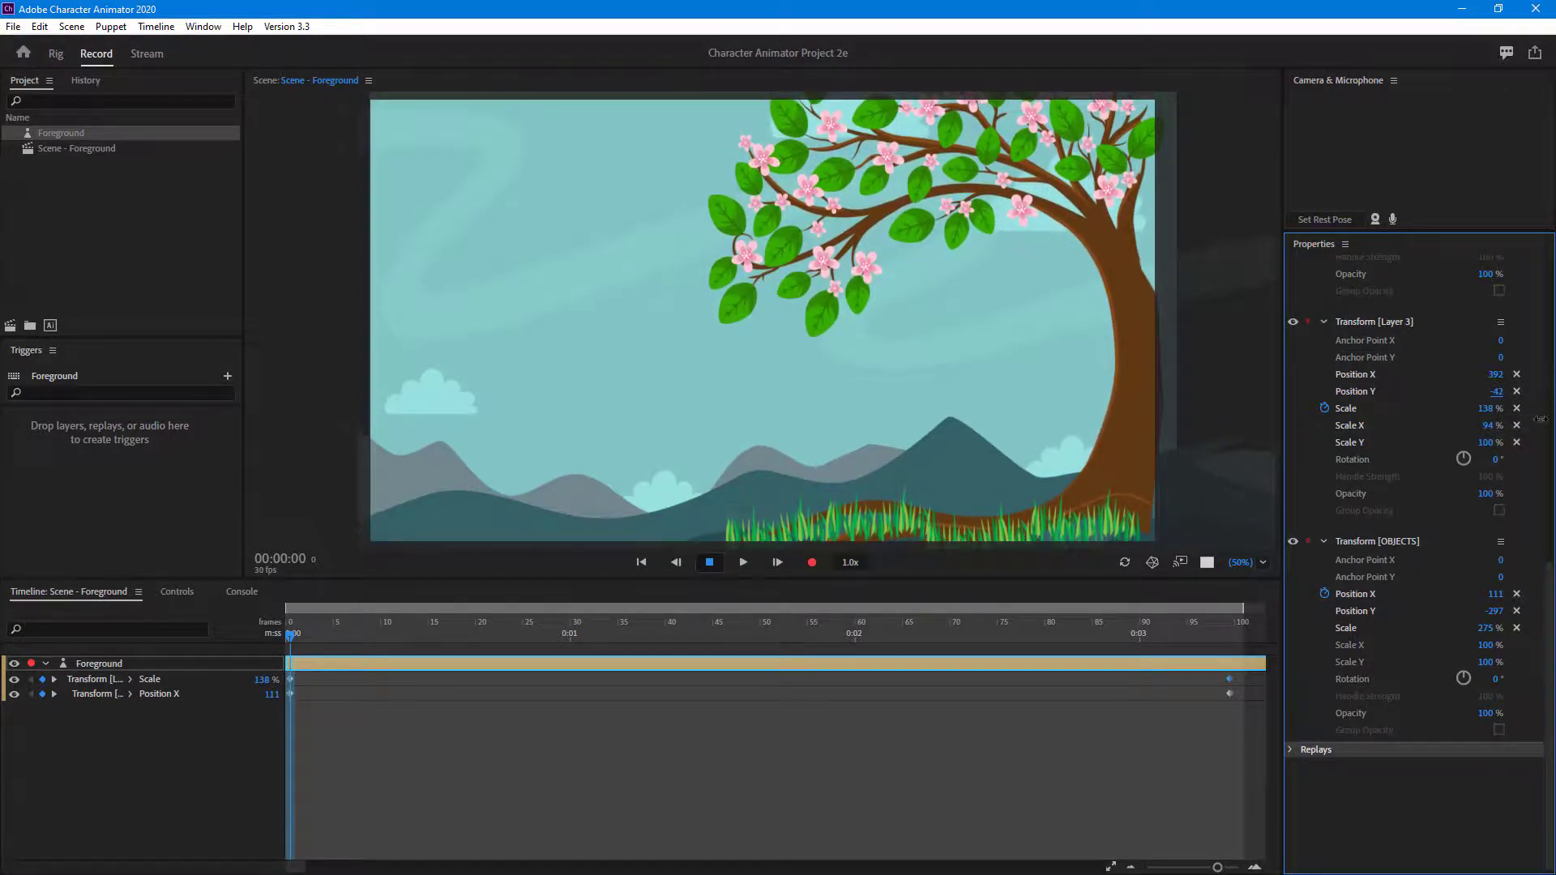
pyautogui.moveTo(293, 633); pyautogui.dragTo(432, 635)
pyautogui.click(641, 561)
pyautogui.click(747, 562)
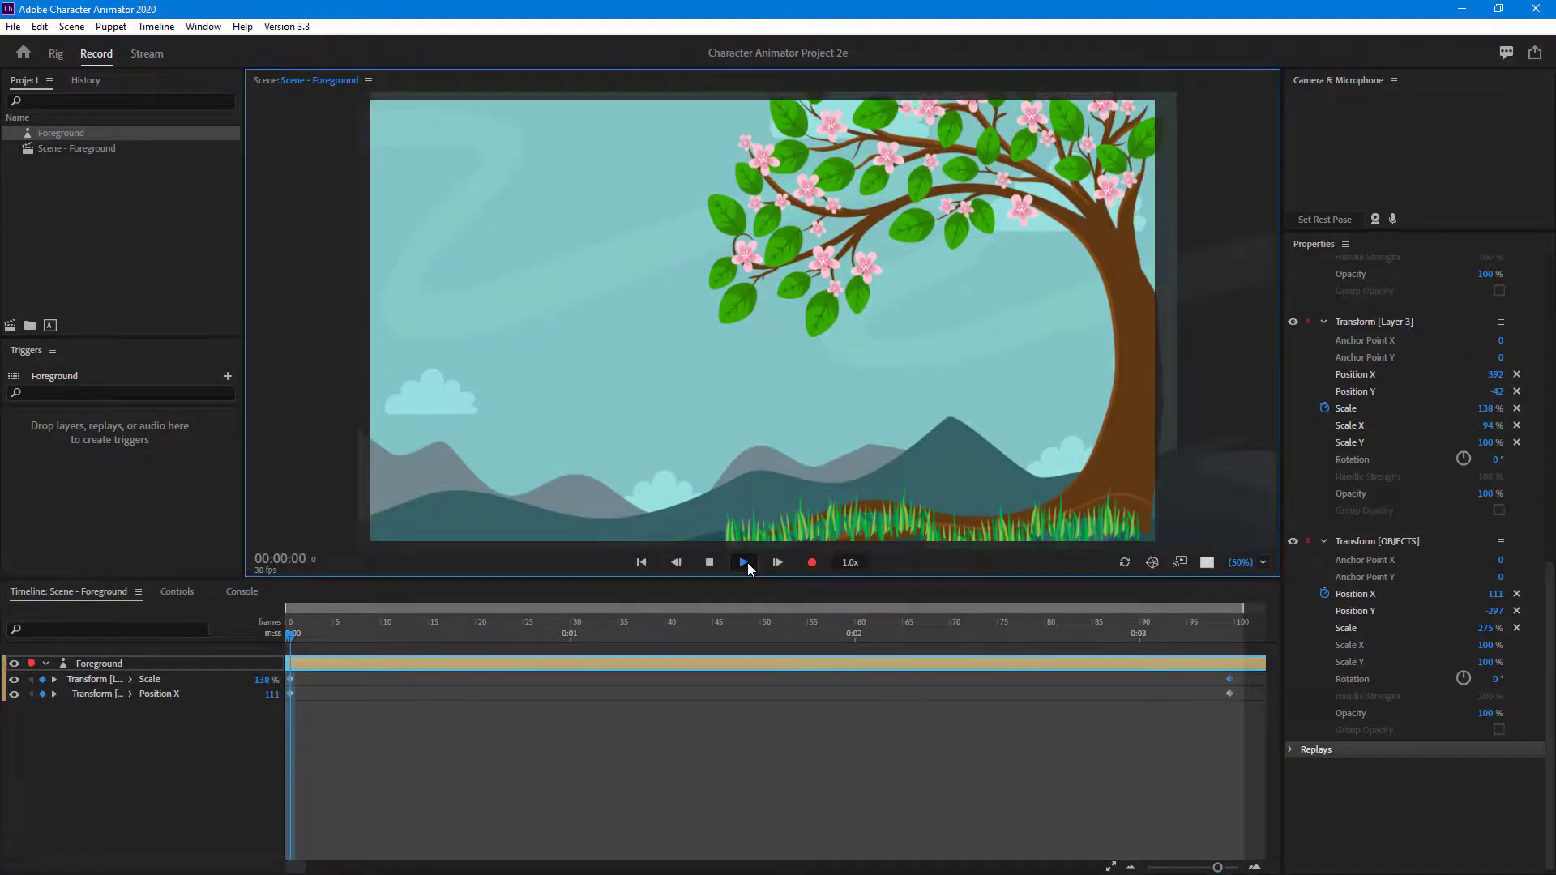